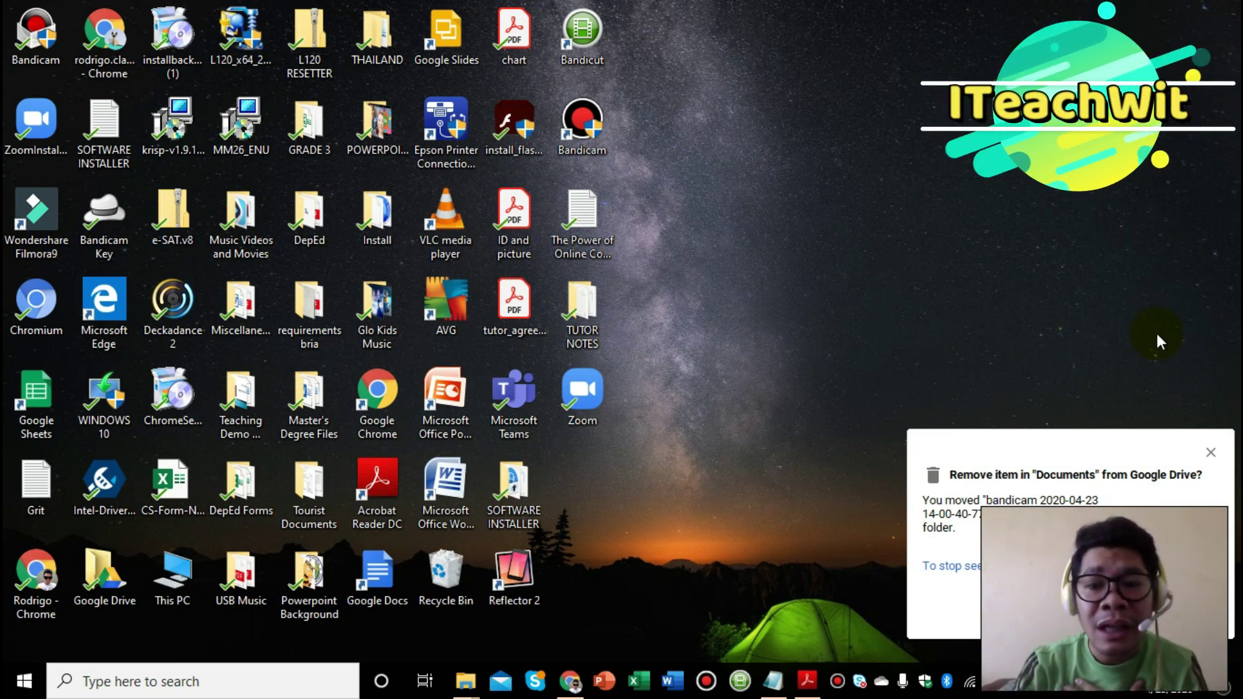
# Close the Google Drive notification so the Vooks browse page in Chrome is visible
pyautogui.click(1212, 455)
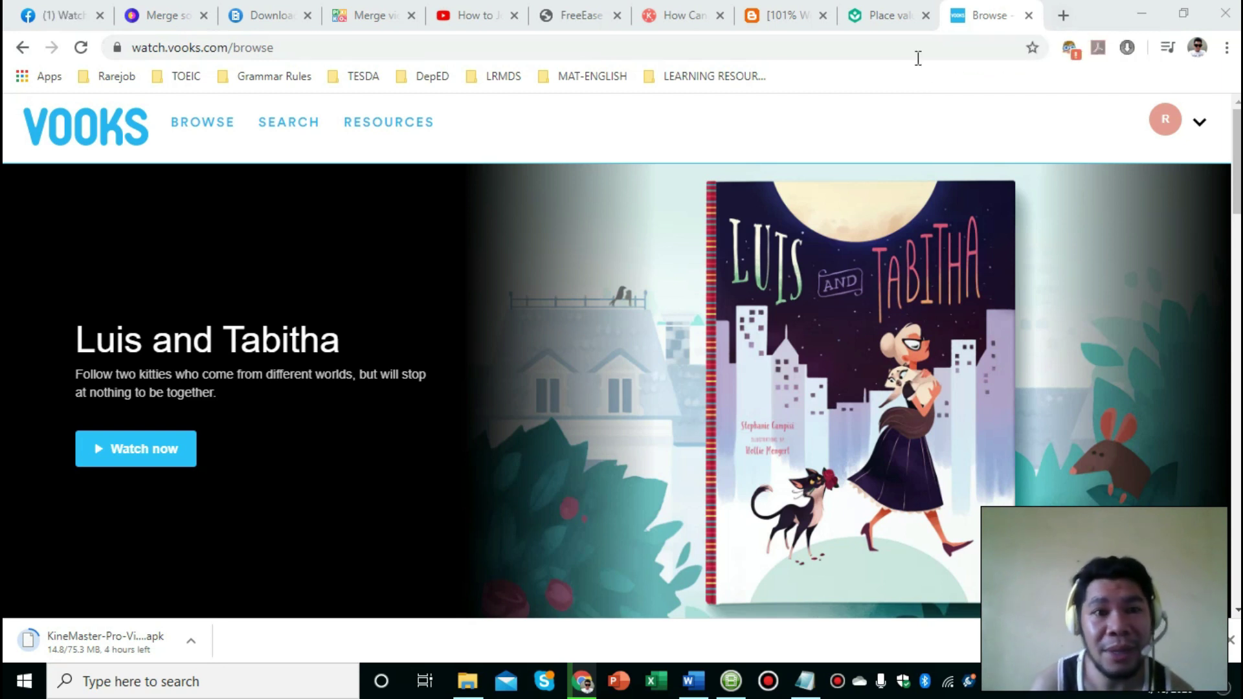
# Search 'video downloader for chrome' in a new tab and open the Video Downloader PLUS store page
pyautogui.click(1063, 15)
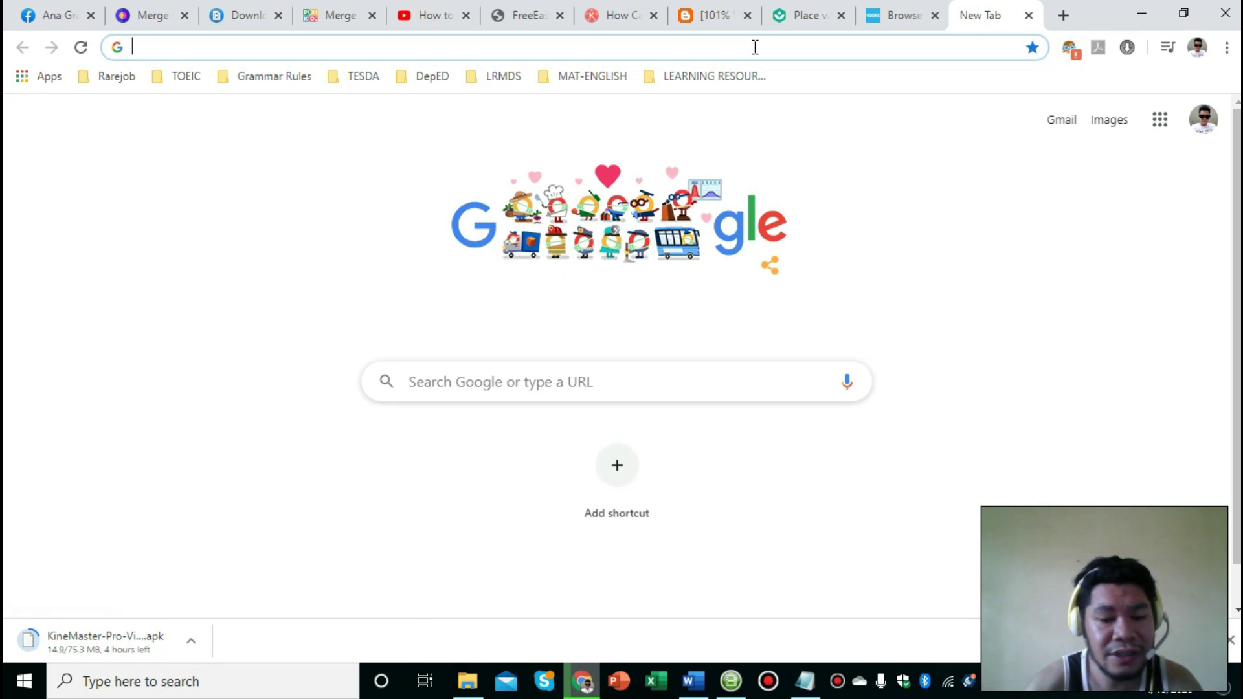
pyautogui.write('vide')
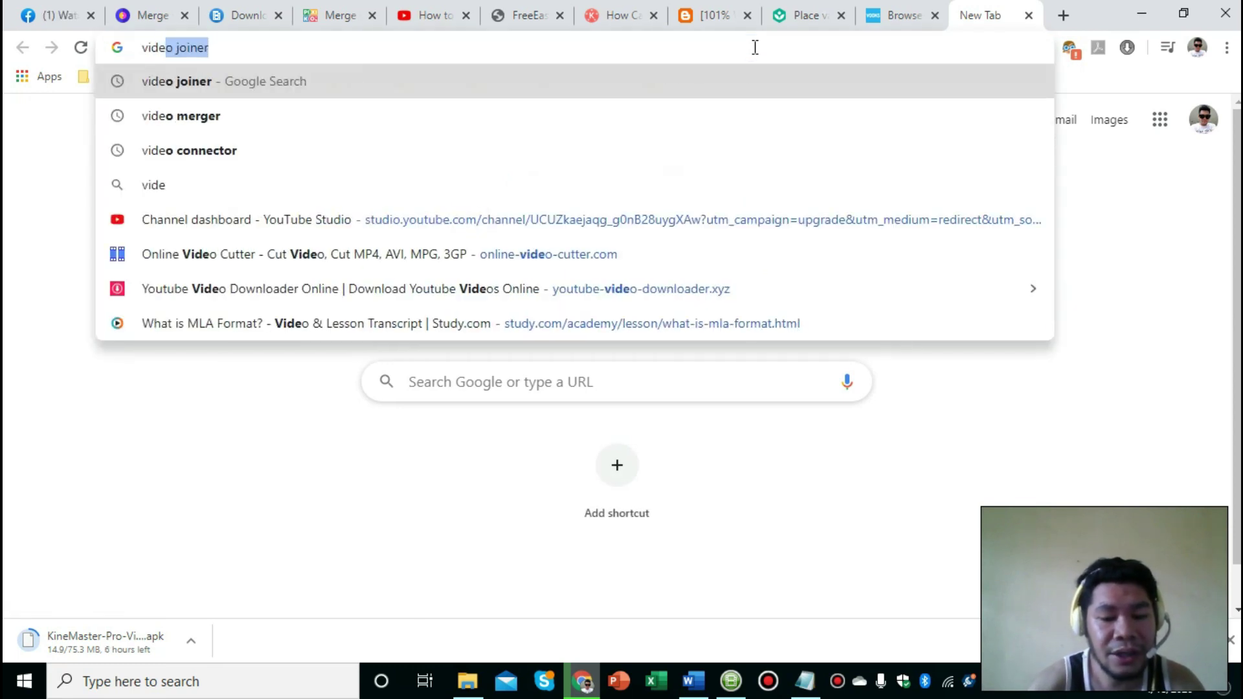
pyautogui.write('o downloader')
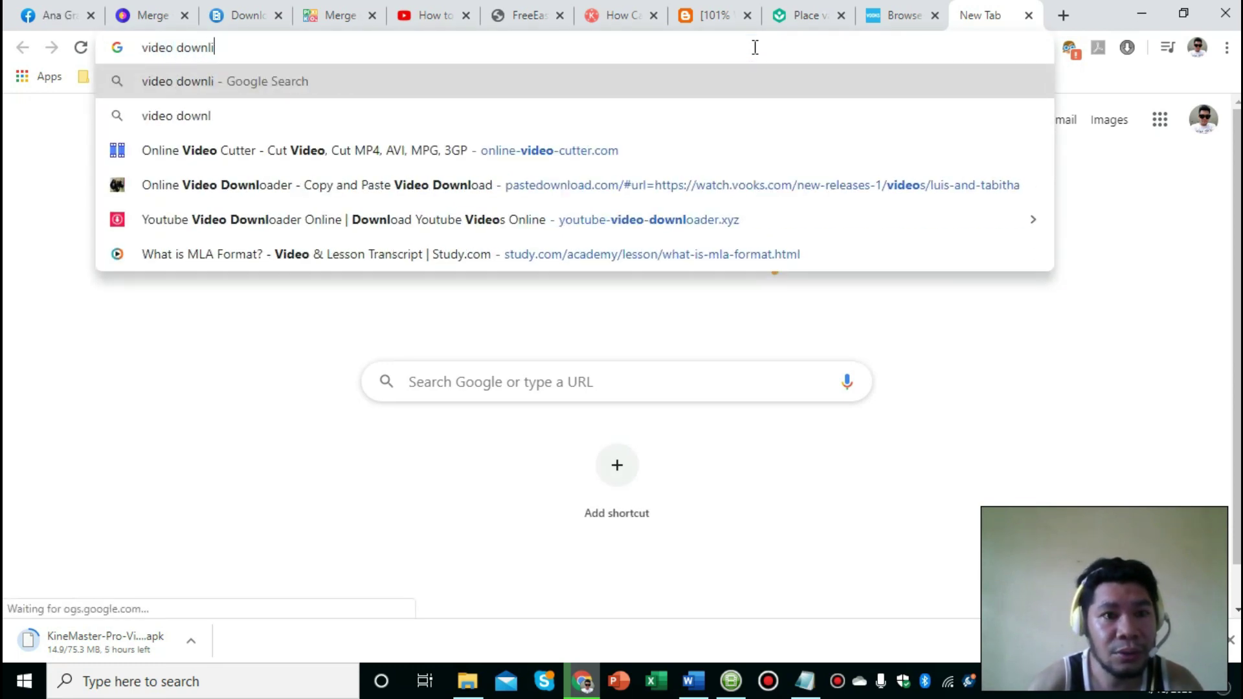
pyautogui.press('Return')
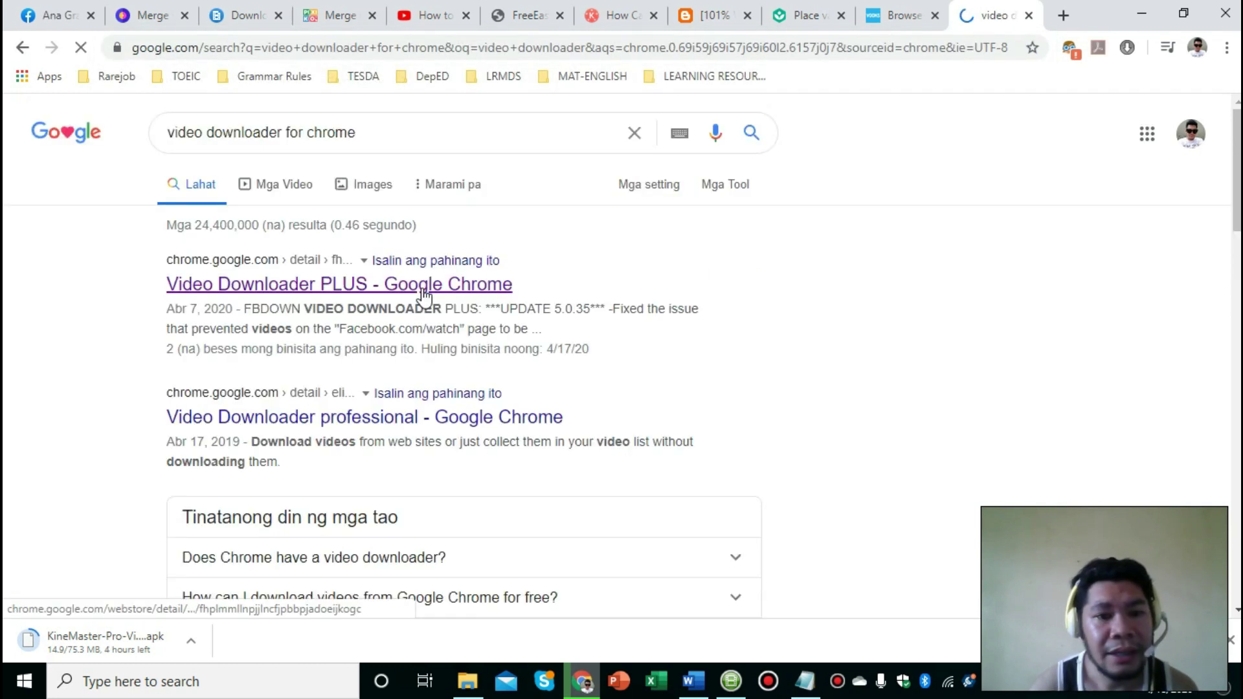
pyautogui.click(421, 288)
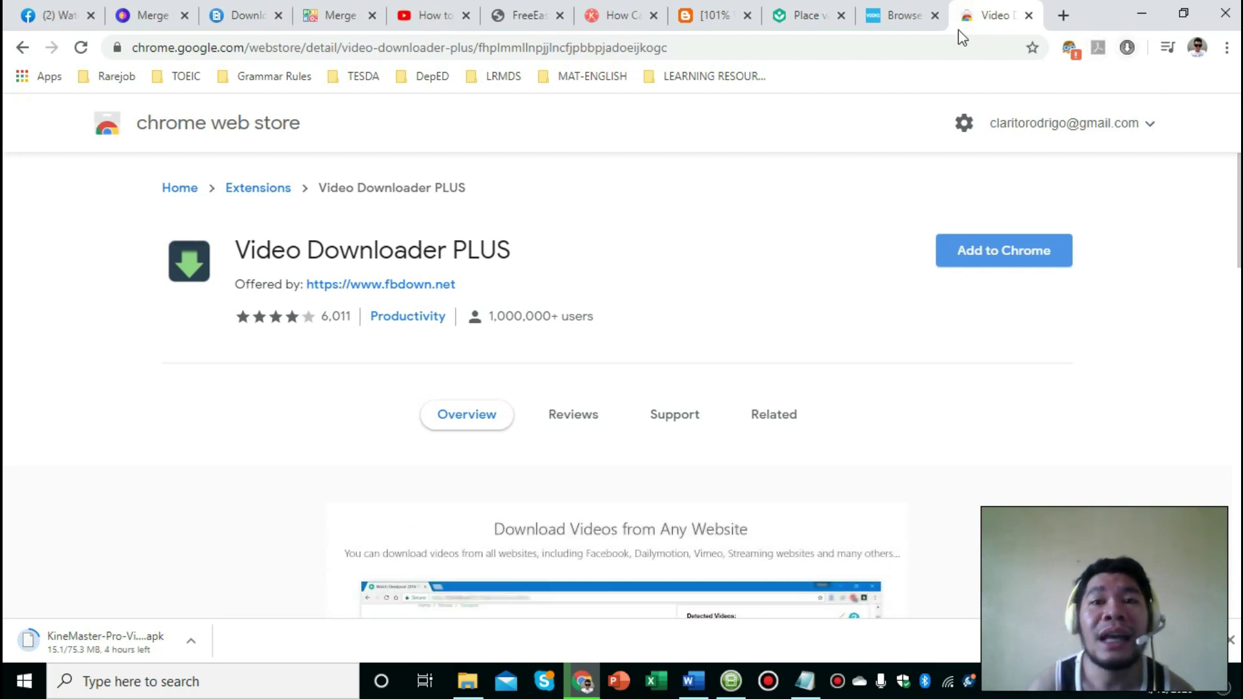
# Play the 'Finding place value' video from Khan Academy's 4th grade Place value unit
pyautogui.click(792, 22)
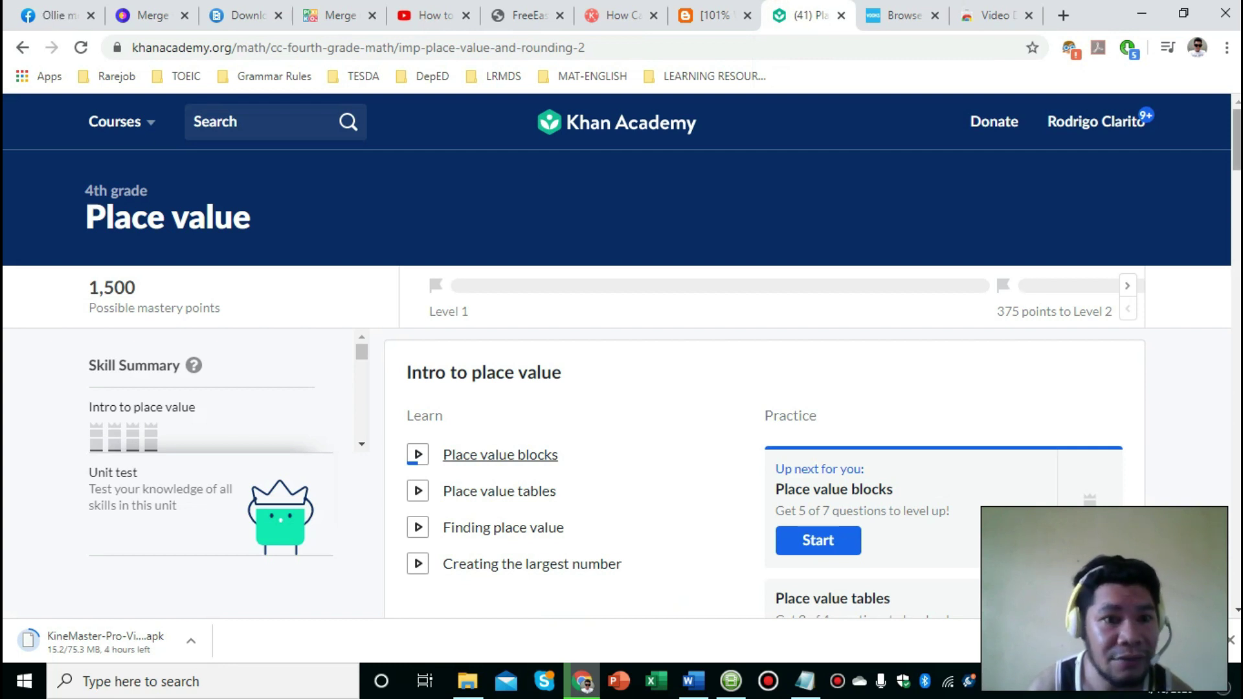
pyautogui.scroll(-2, 622, 388)
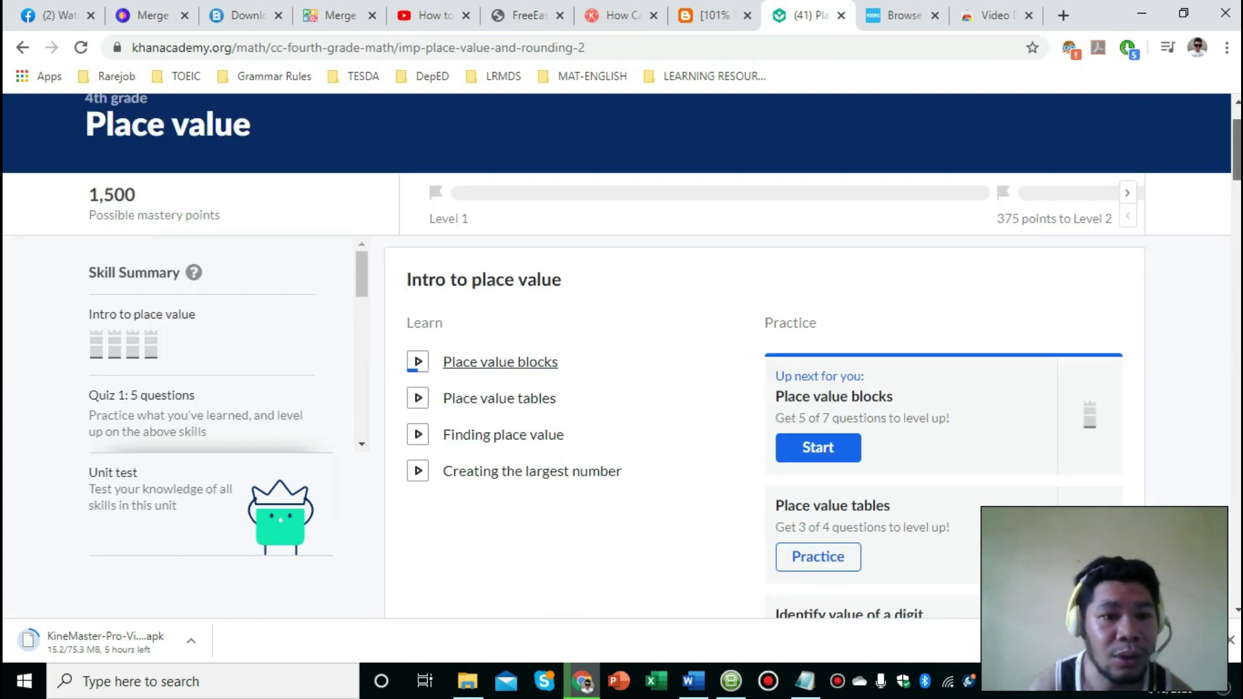
pyautogui.scroll(2, 622, 388)
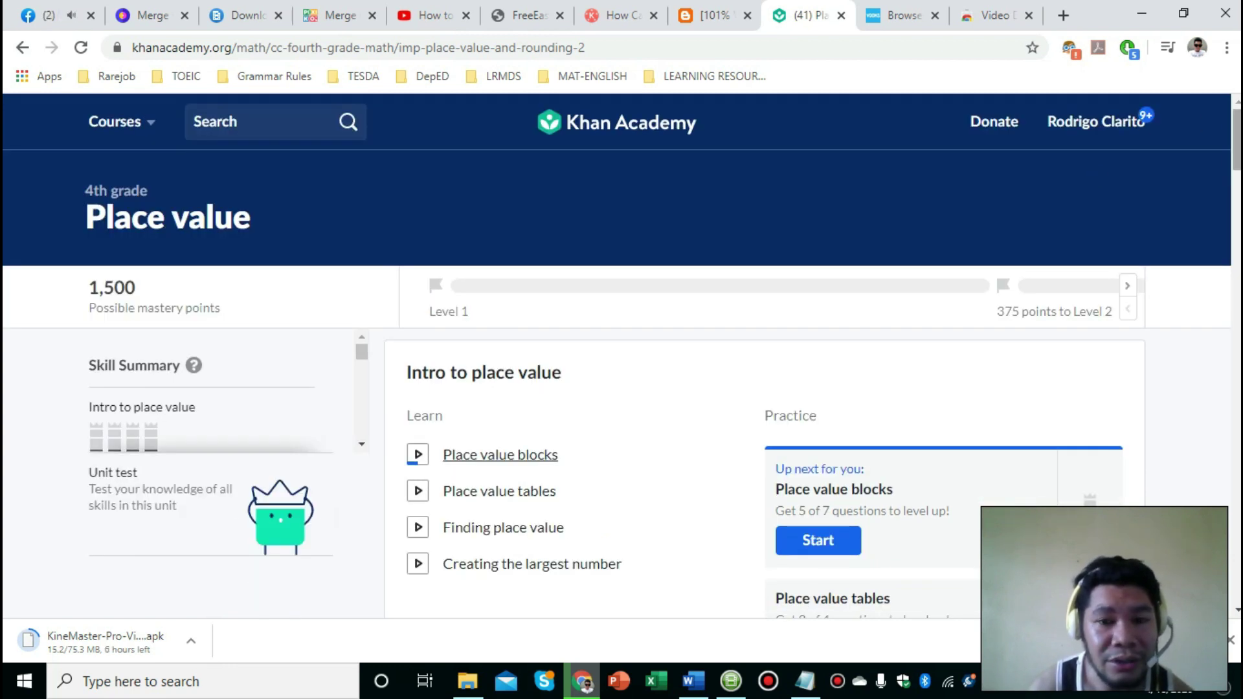
pyautogui.scroll(-3, 622, 356)
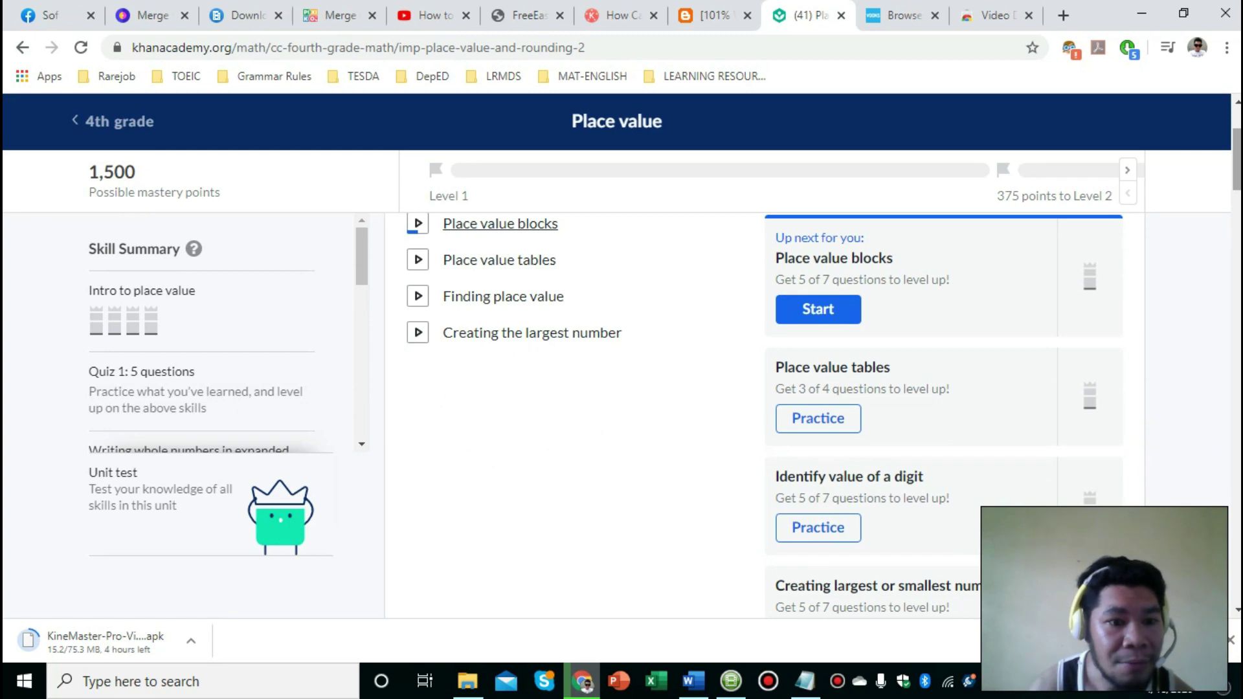
pyautogui.scroll(3, 699, 384)
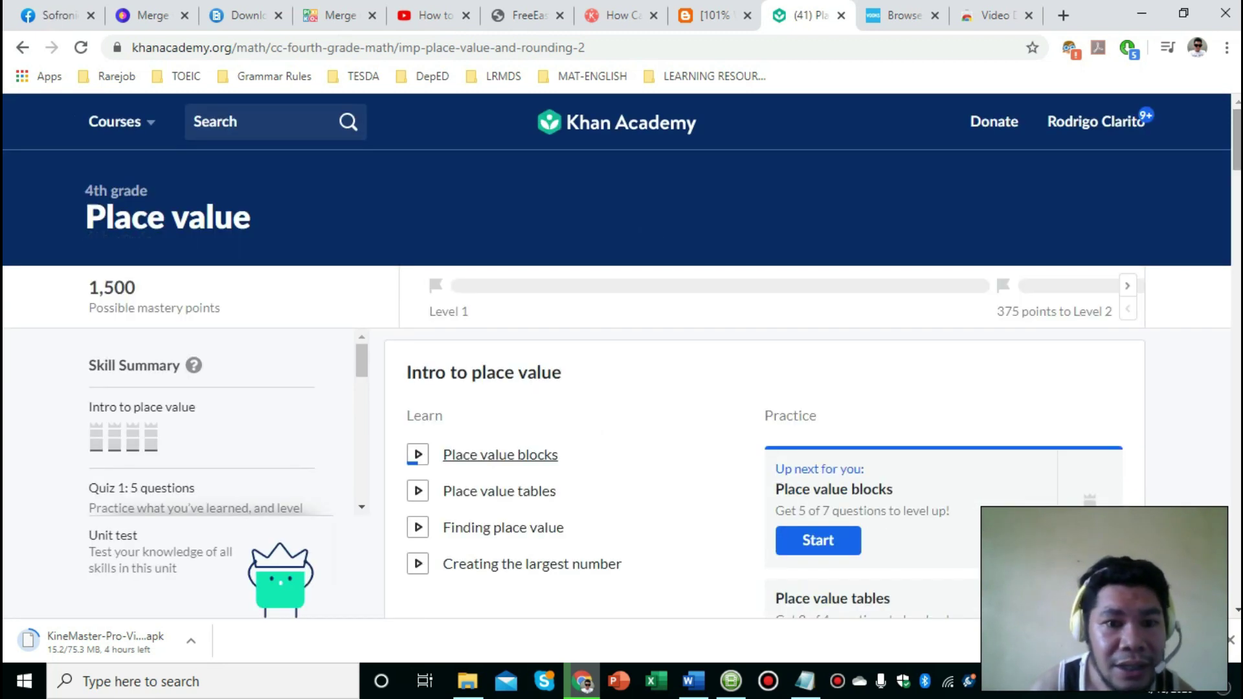
pyautogui.click(489, 527)
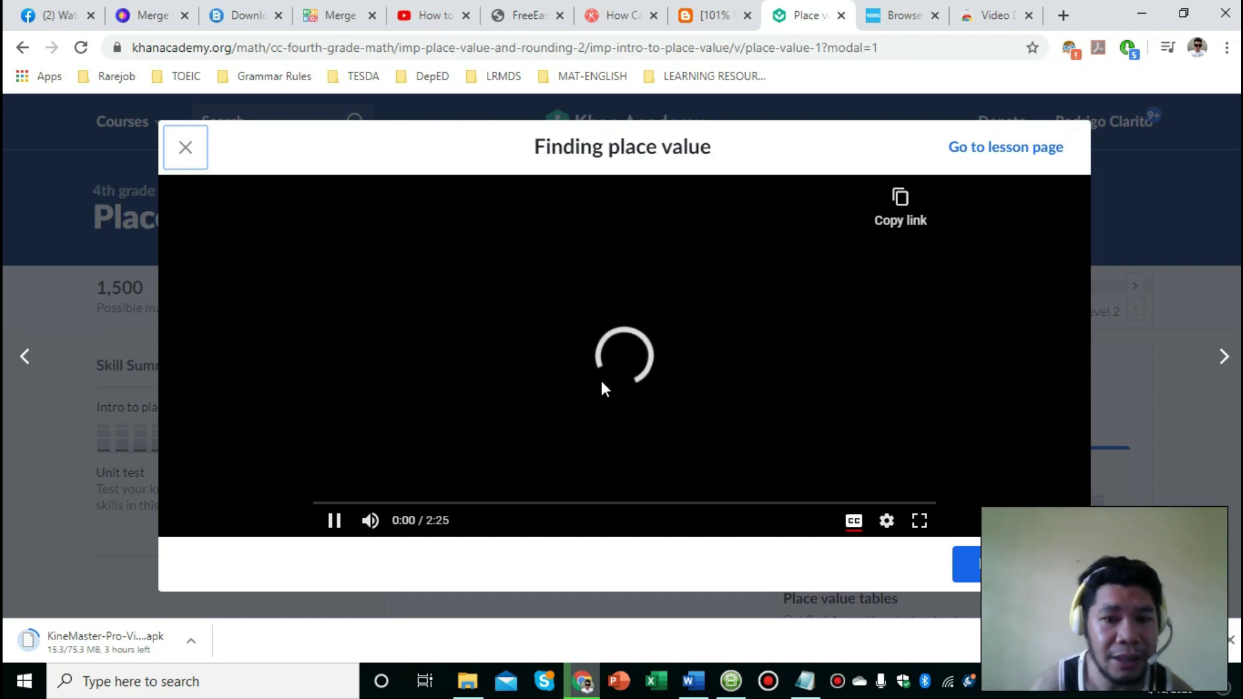
# Pause the video and show Flash Video Downloader Plus's detected 720p videoplayback.webm files
pyautogui.click(335, 523)
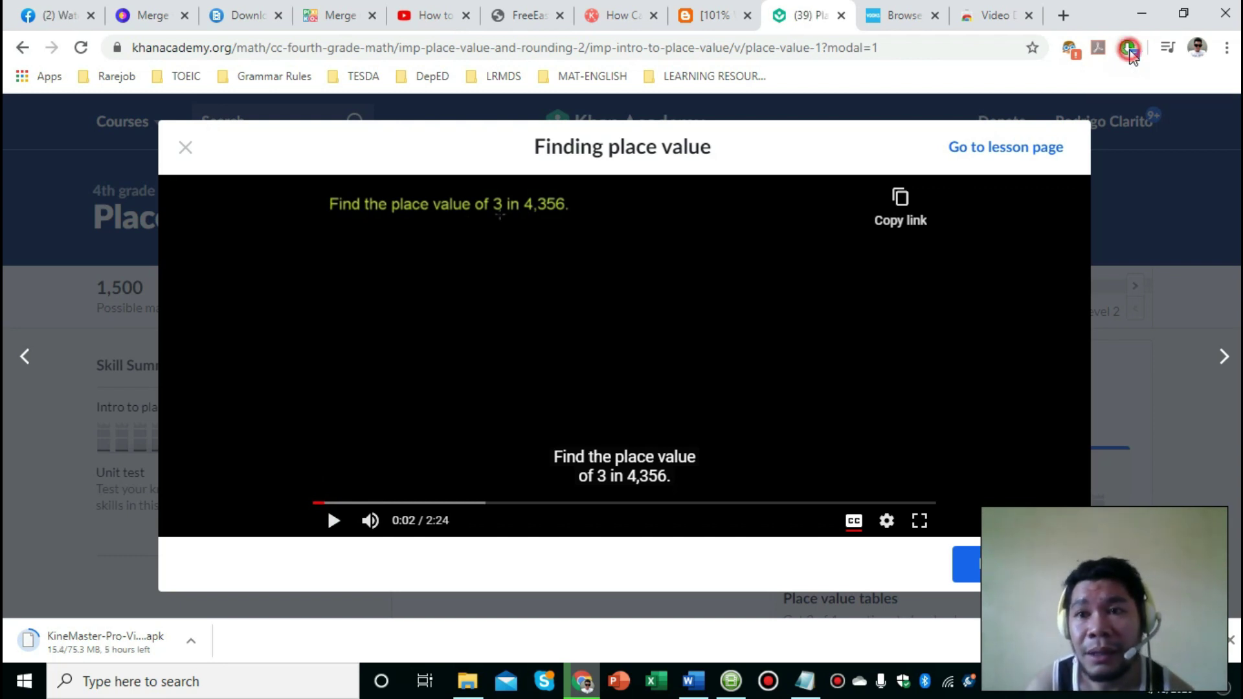
pyautogui.click(1133, 57)
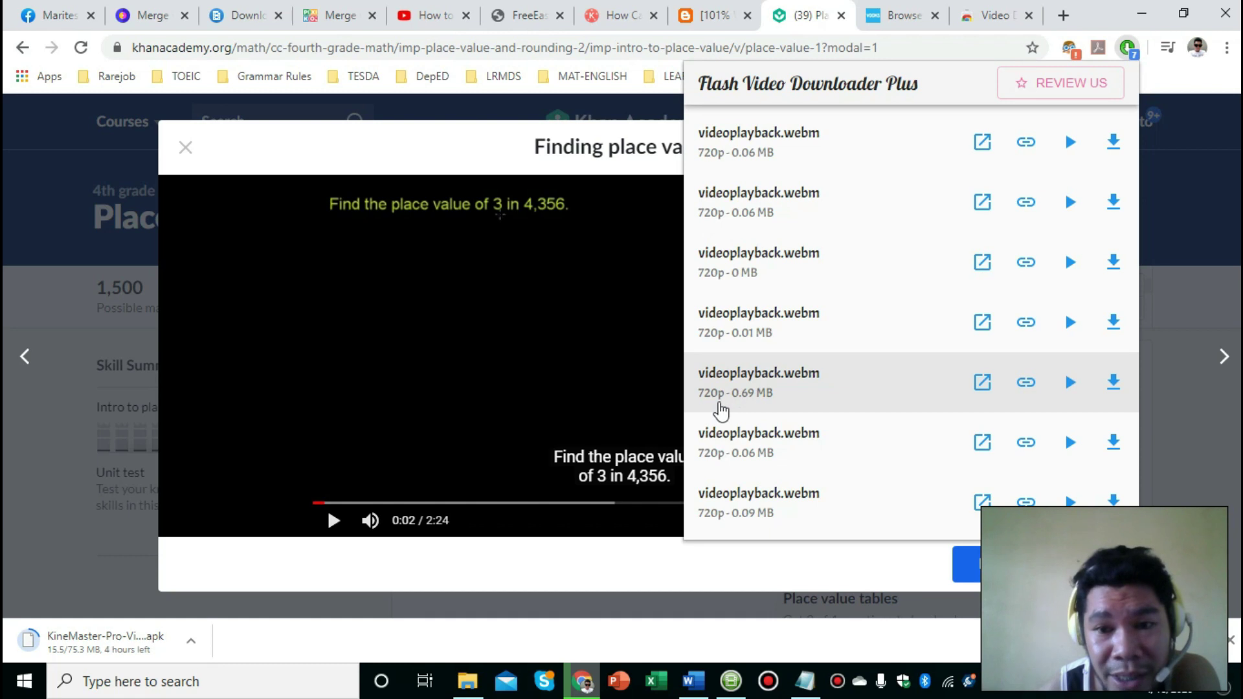
# Save the 0.69 MB videoplayback.webm as 'FINDING A PLACE VALUE' in GRADE 4 > MATH VIDEO TUTORIALS
pyautogui.click(1114, 389)
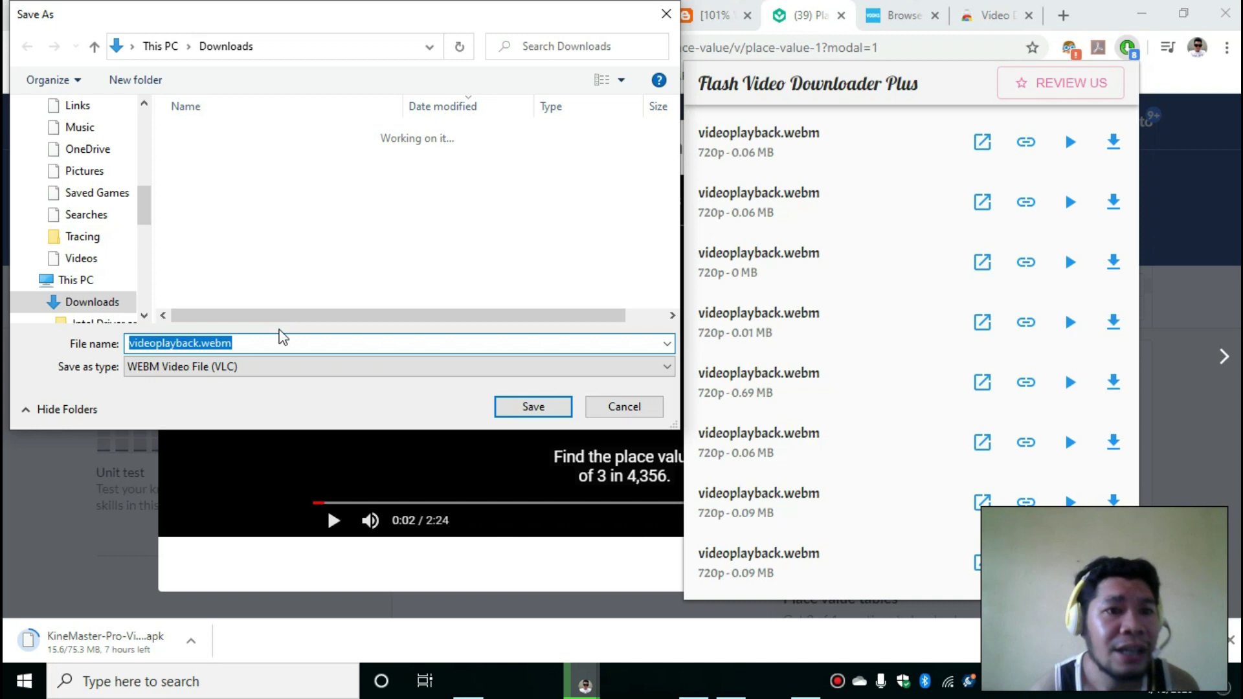
pyautogui.click(144, 130)
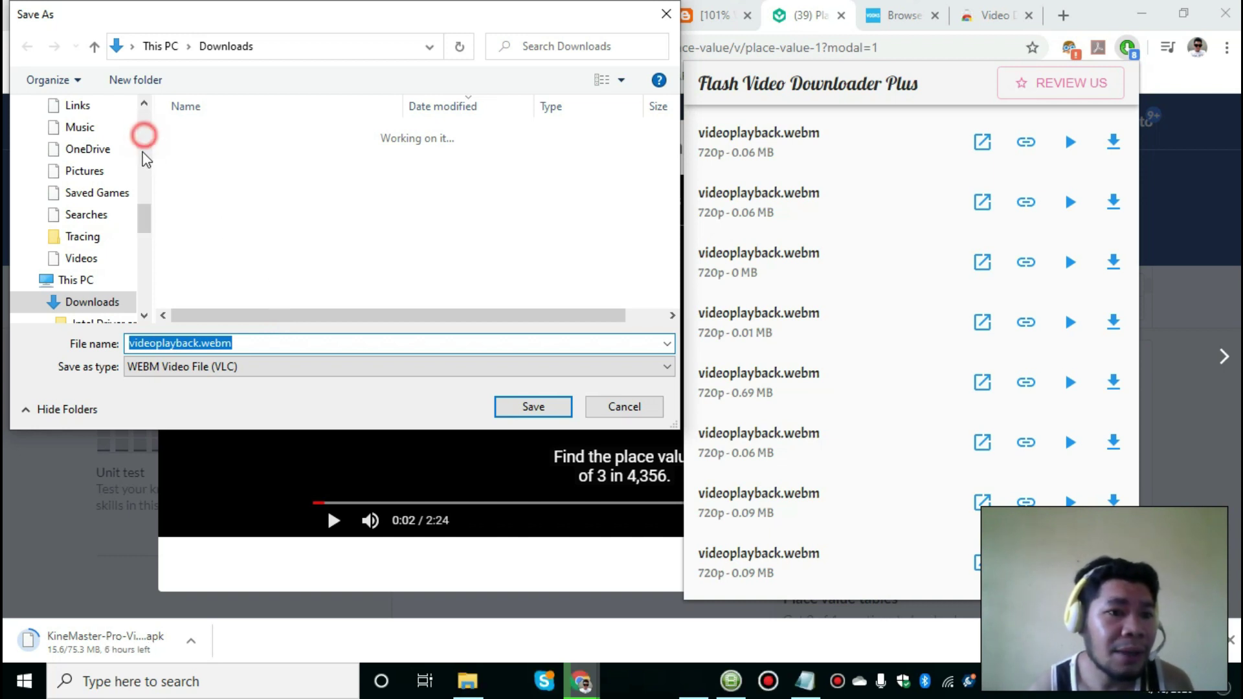
pyautogui.moveTo(142, 198)
pyautogui.mouseDown()
pyautogui.moveTo(142, 167)
pyautogui.moveTo(141, 189)
pyautogui.mouseUp()
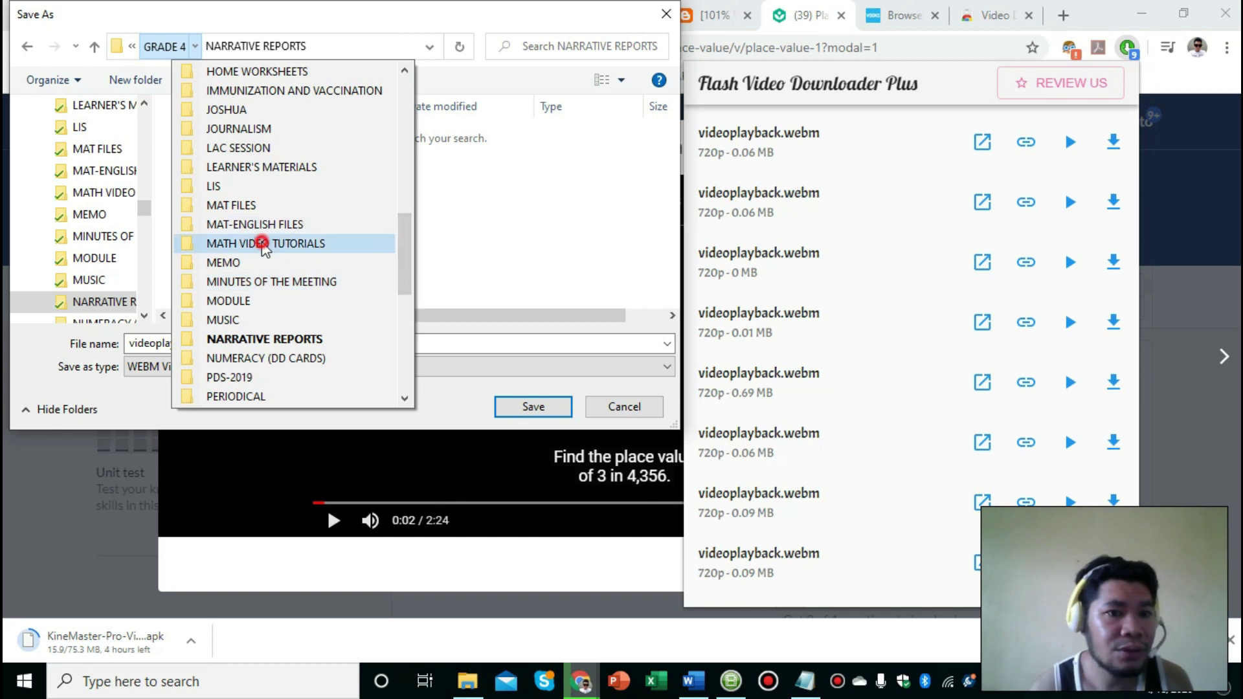
pyautogui.click(262, 244)
pyautogui.click(352, 341)
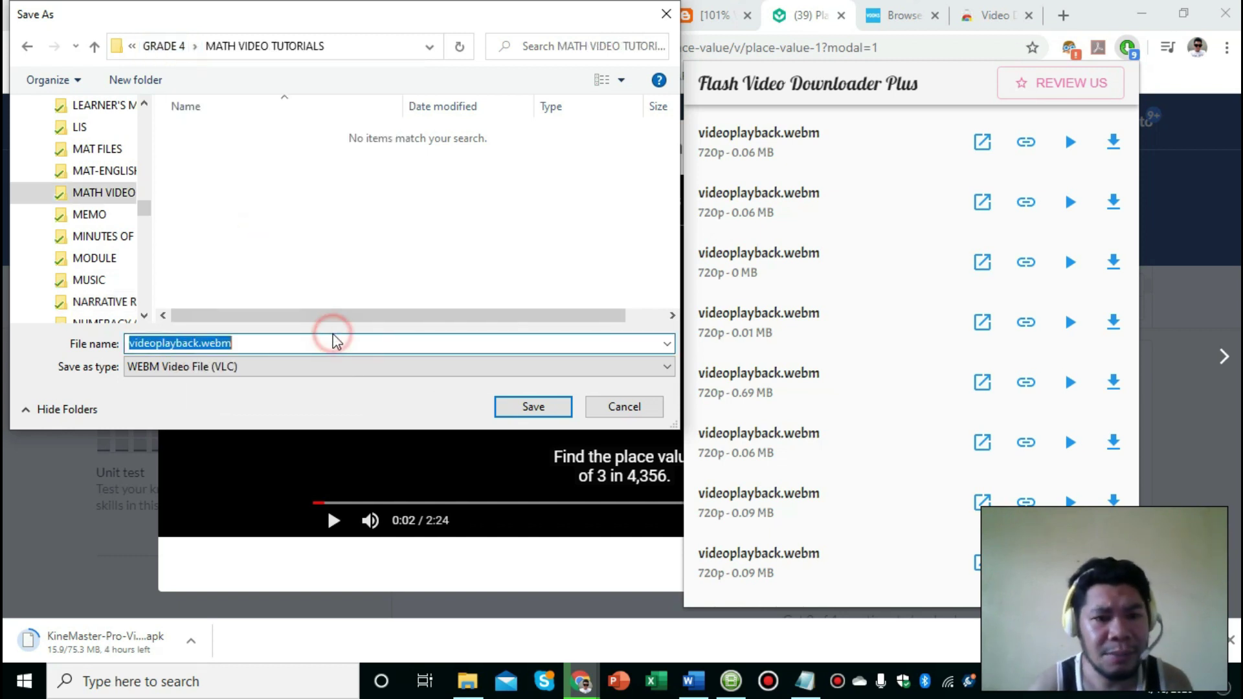
pyautogui.moveTo(502, 22); pyautogui.dragTo(693, 124)
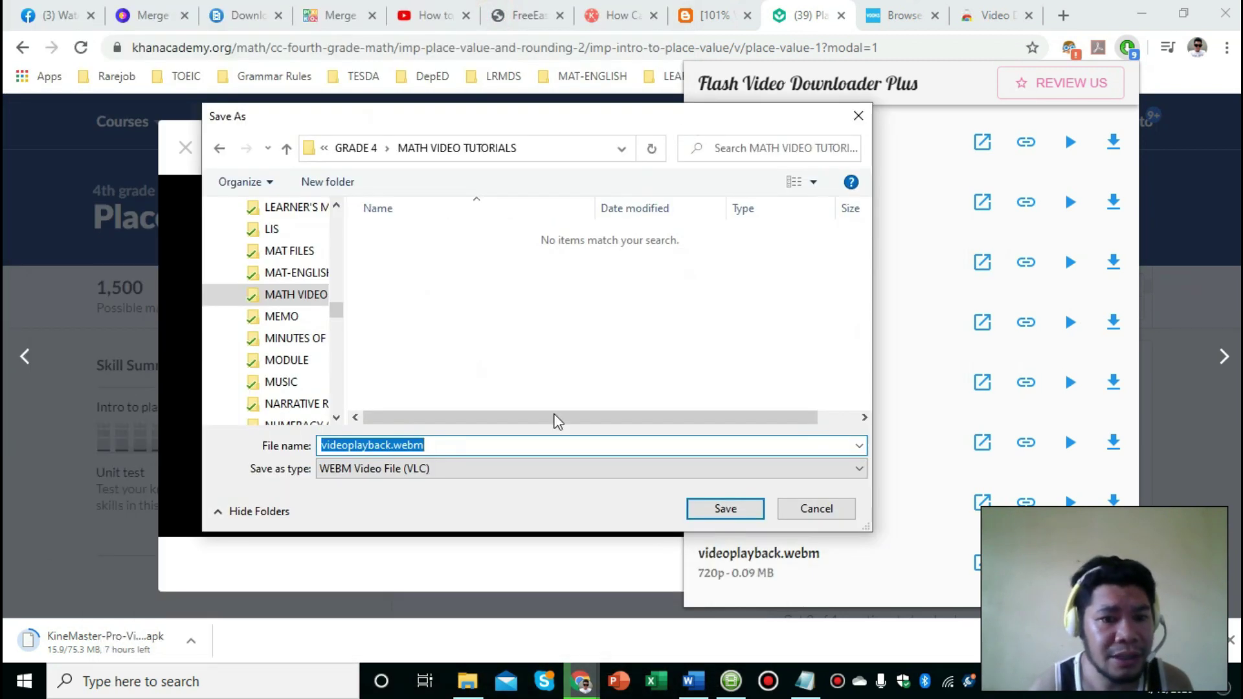
pyautogui.write('FIN')
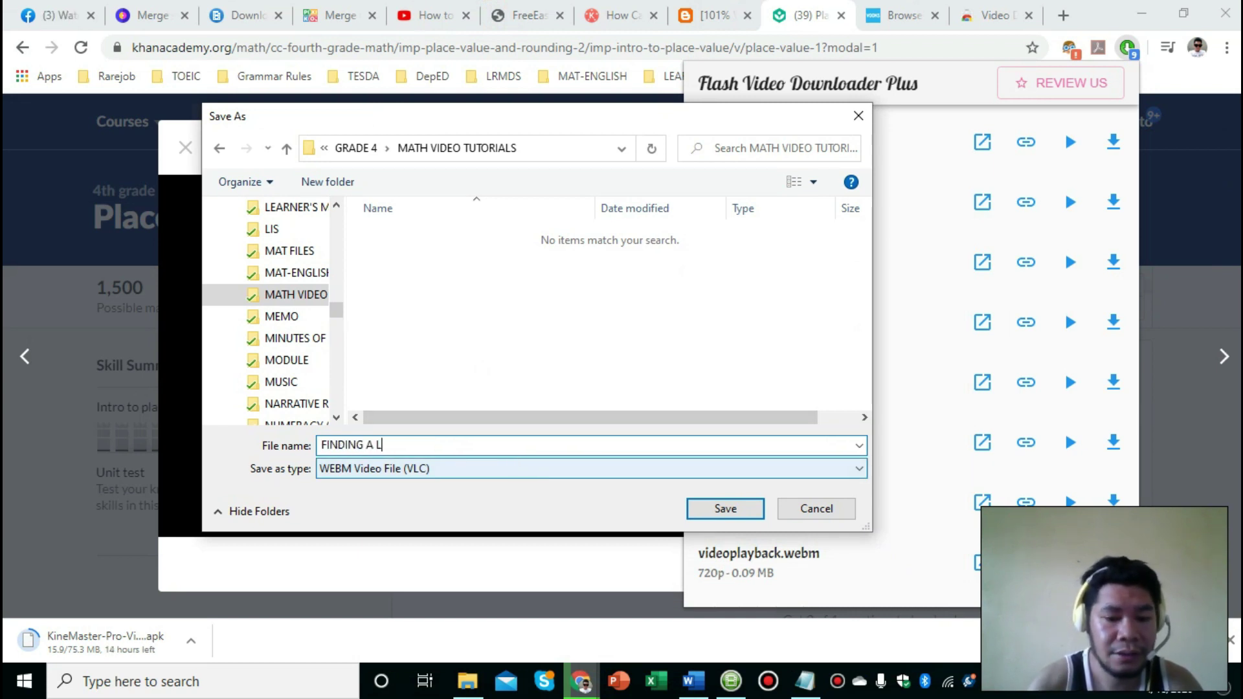
pyautogui.write('DING A PLACE VALUE')
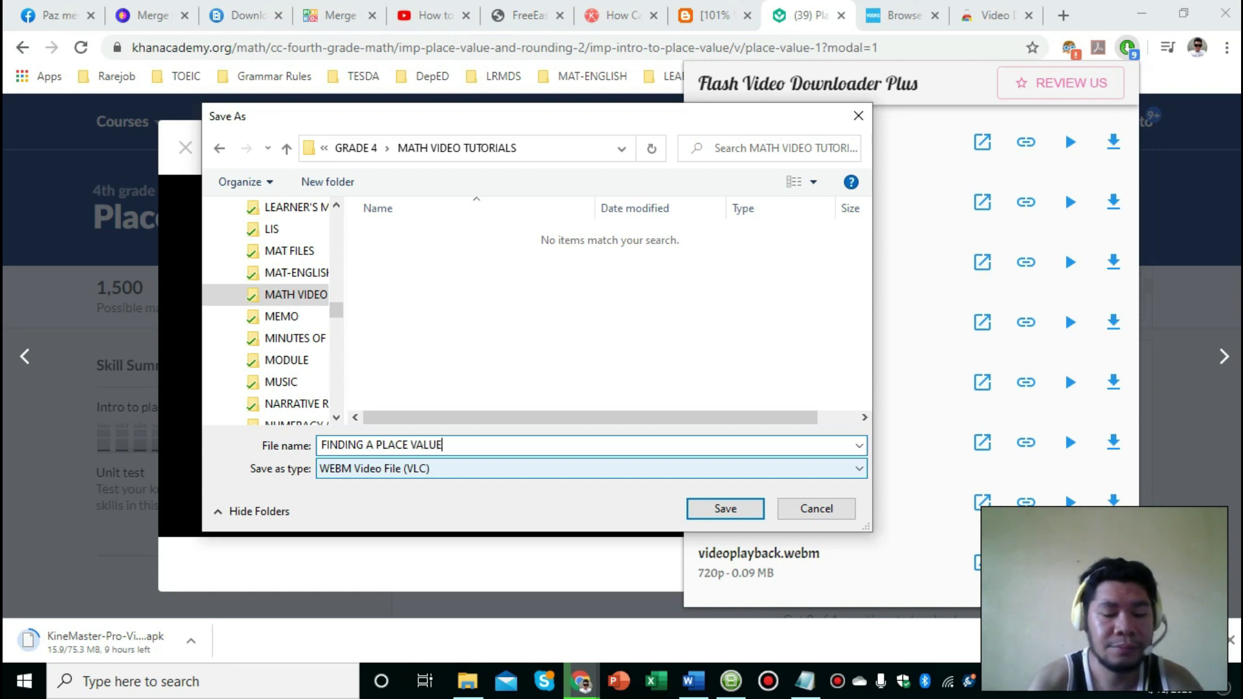
pyautogui.click(726, 509)
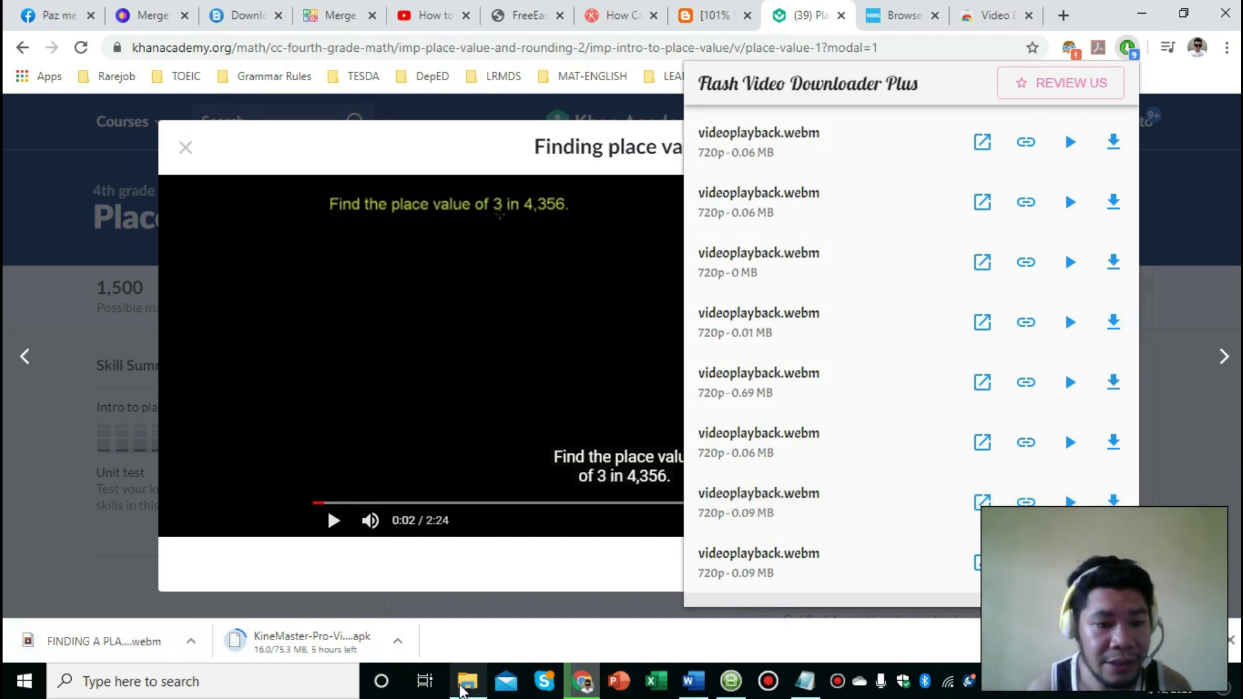
# Check the saved FINDING A PLACE VALUE video in MATH VIDEO TUTORIALS, then minimize File Explorer
pyautogui.click(464, 686)
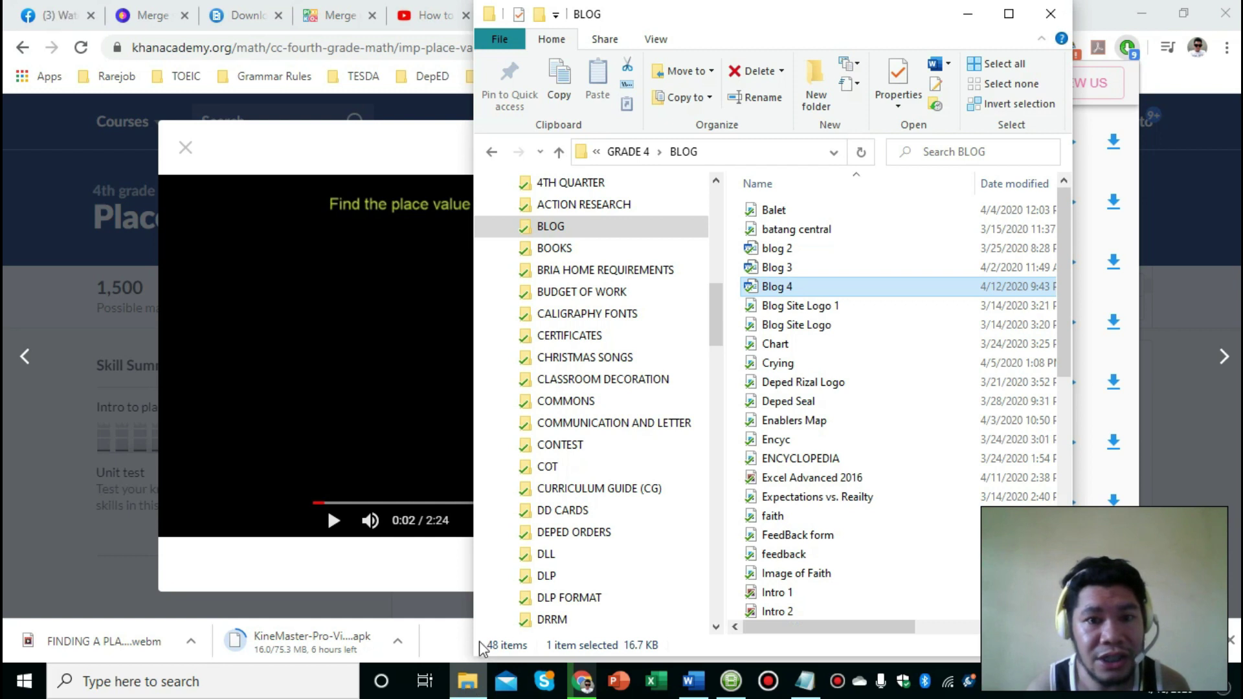
pyautogui.moveTo(713, 305); pyautogui.dragTo(715, 388)
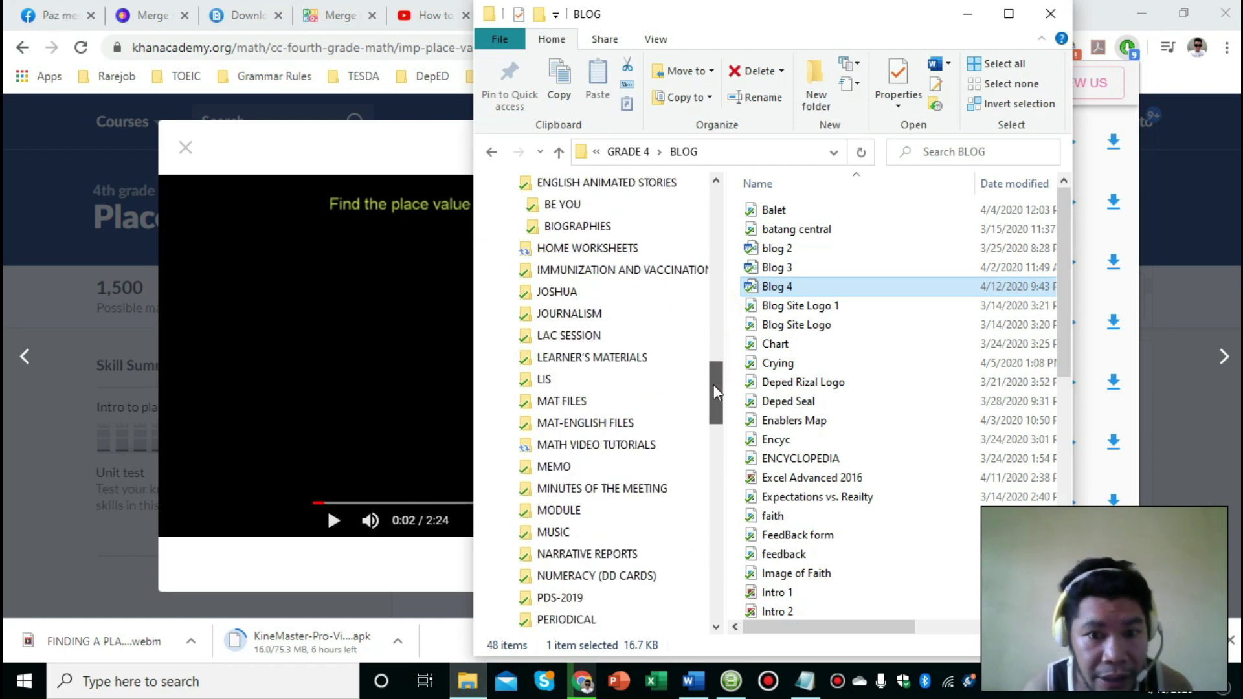
pyautogui.click(638, 446)
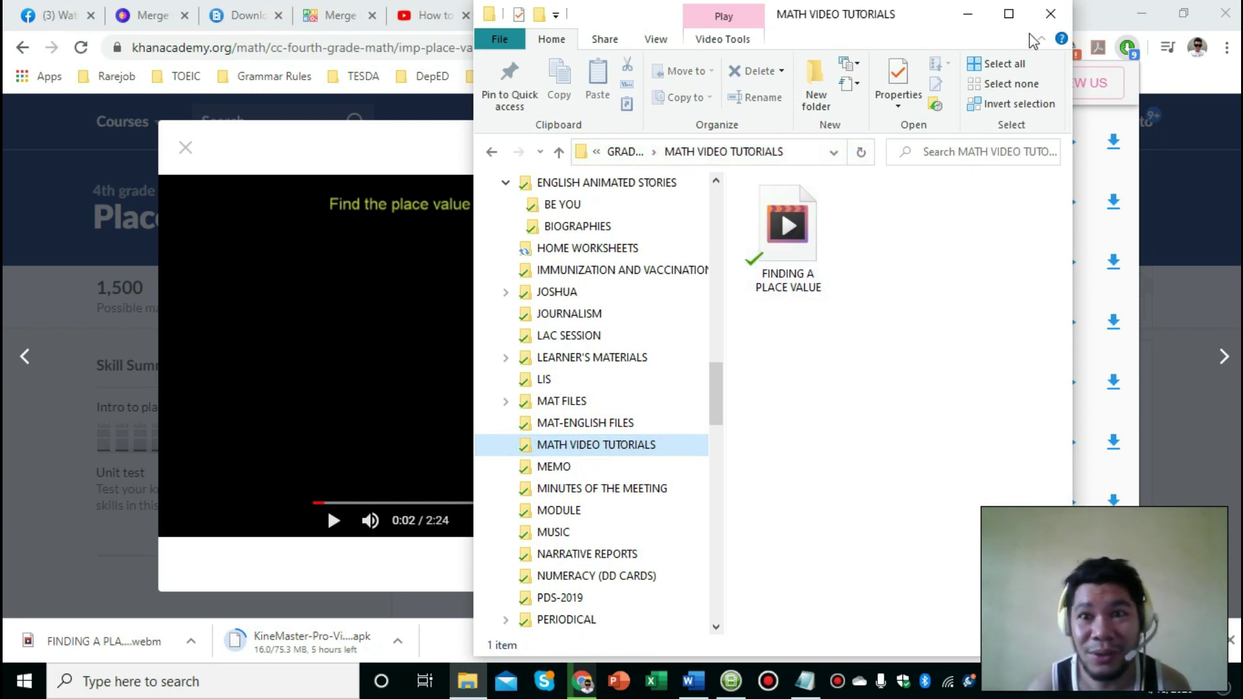
pyautogui.click(968, 14)
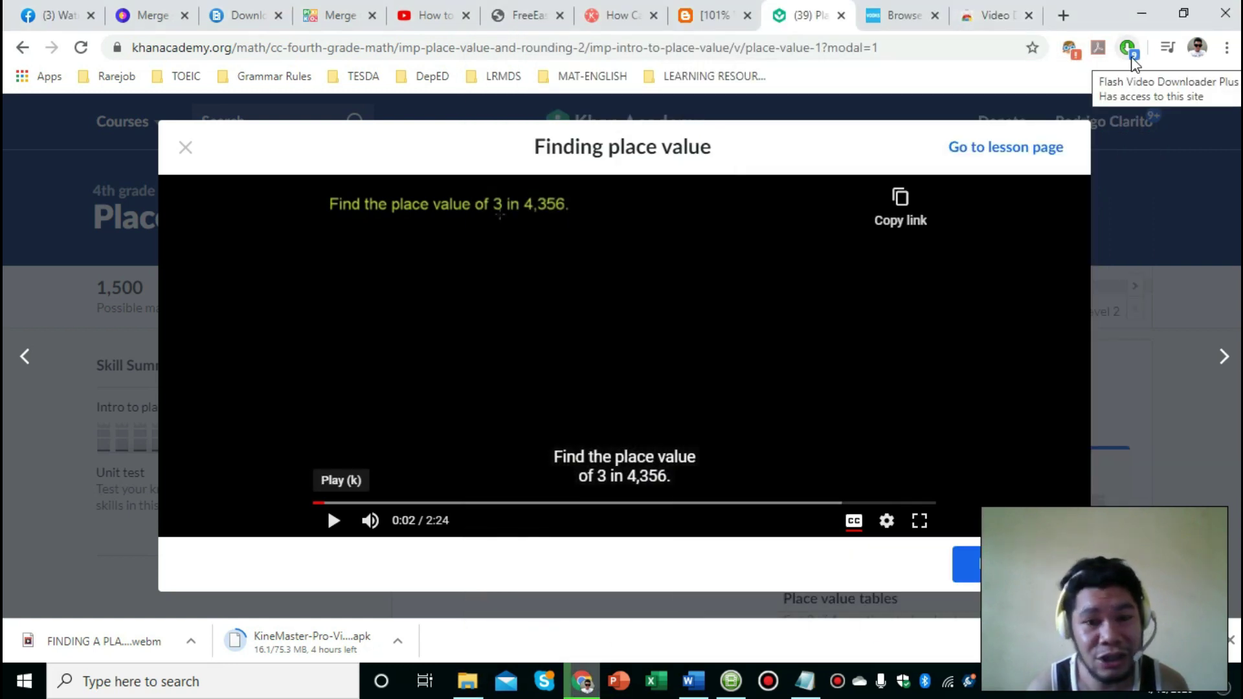
# Return to the Vooks Browse tab and scroll down to the Biographies row
pyautogui.click(899, 24)
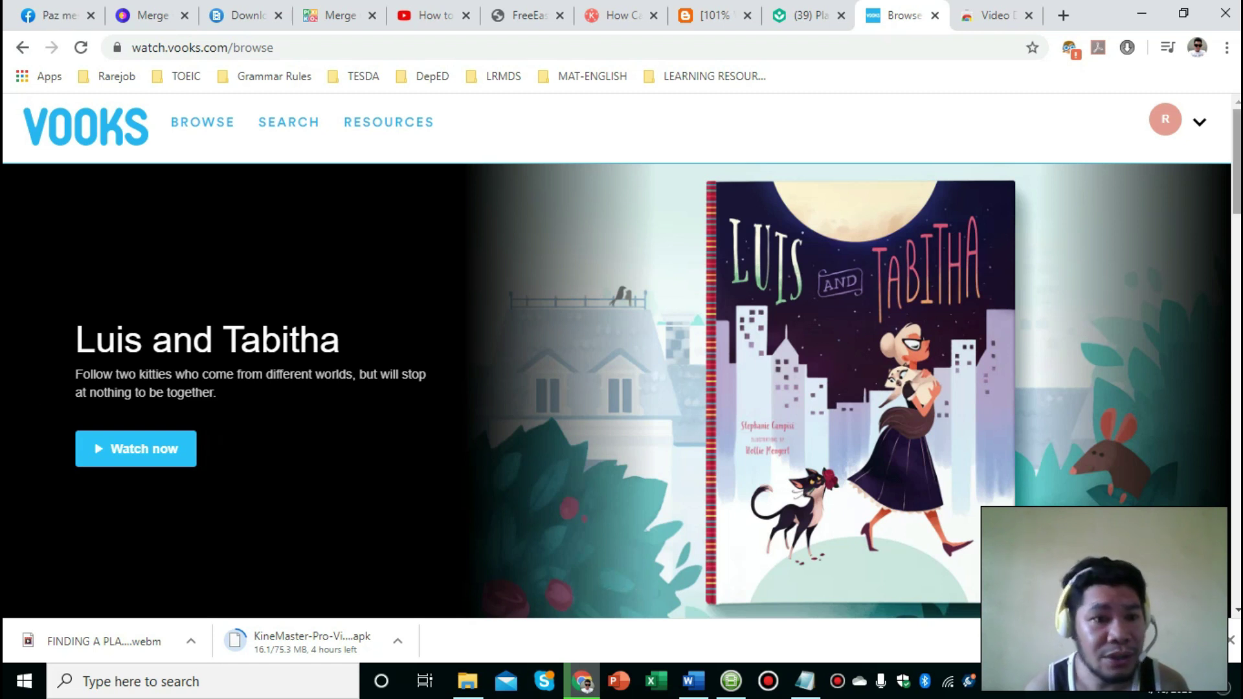
pyautogui.scroll(-2, 621, 356)
pyautogui.scroll(2, 621, 356)
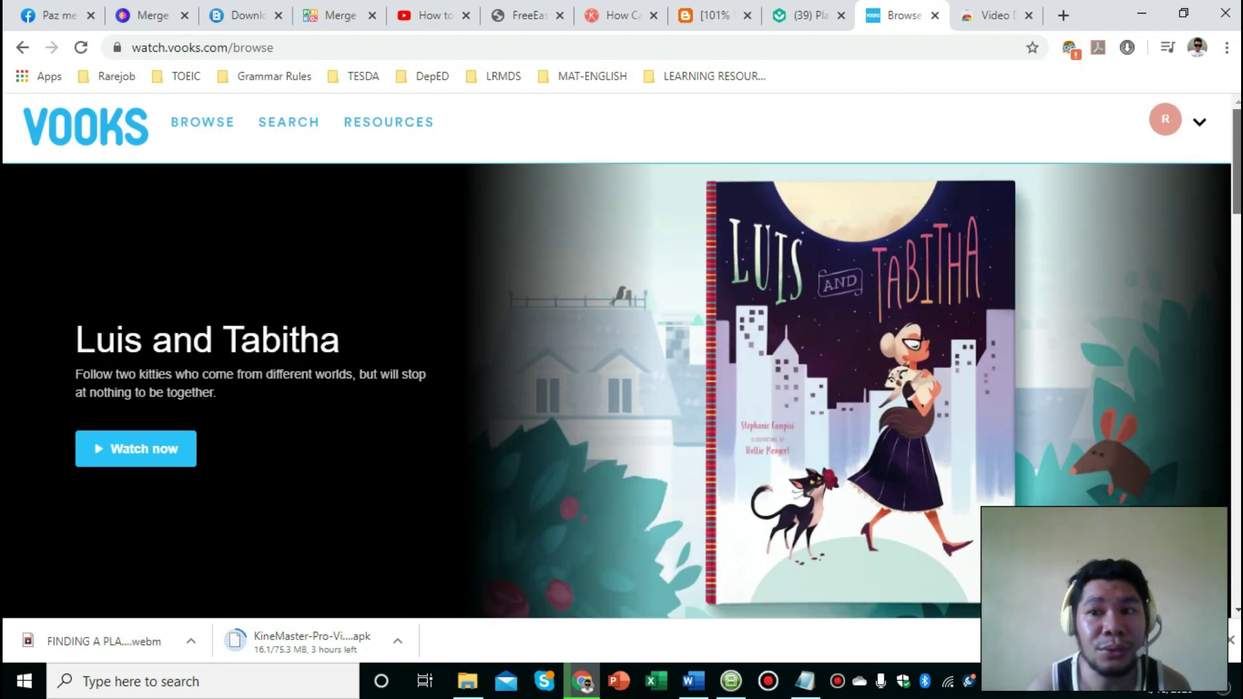
pyautogui.scroll(-7, 621, 356)
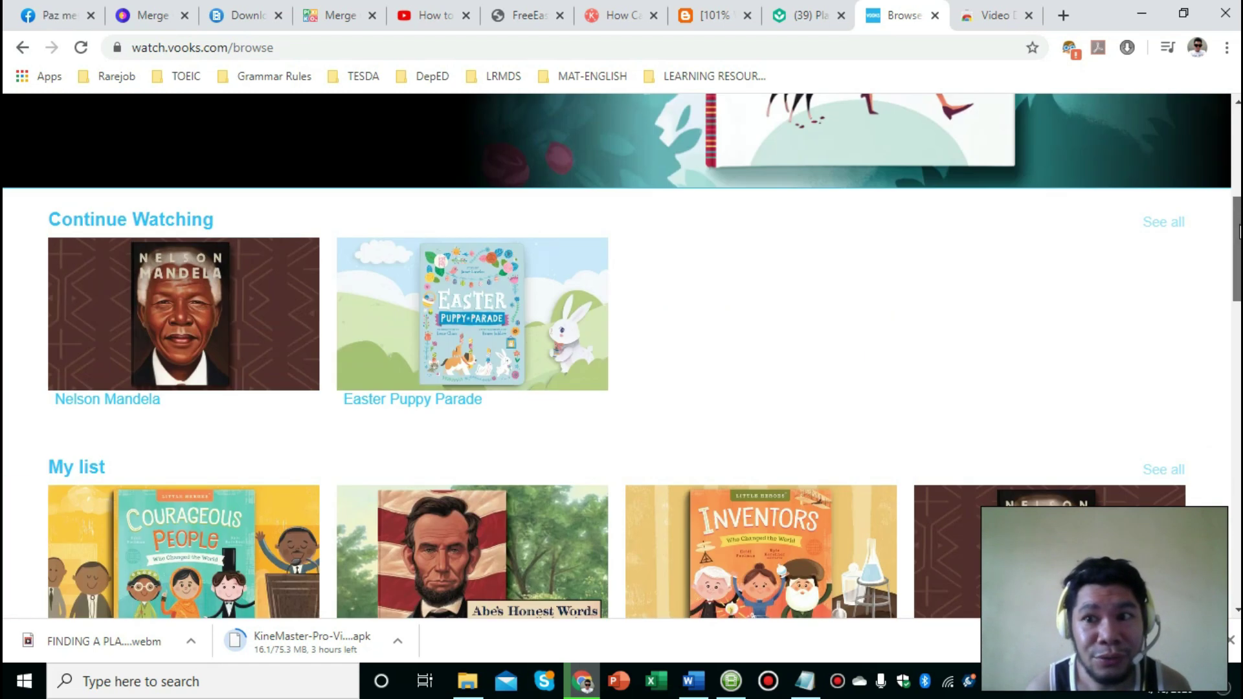
pyautogui.scroll(8, 622, 357)
pyautogui.moveTo(1237, 131); pyautogui.dragTo(1144, 499)
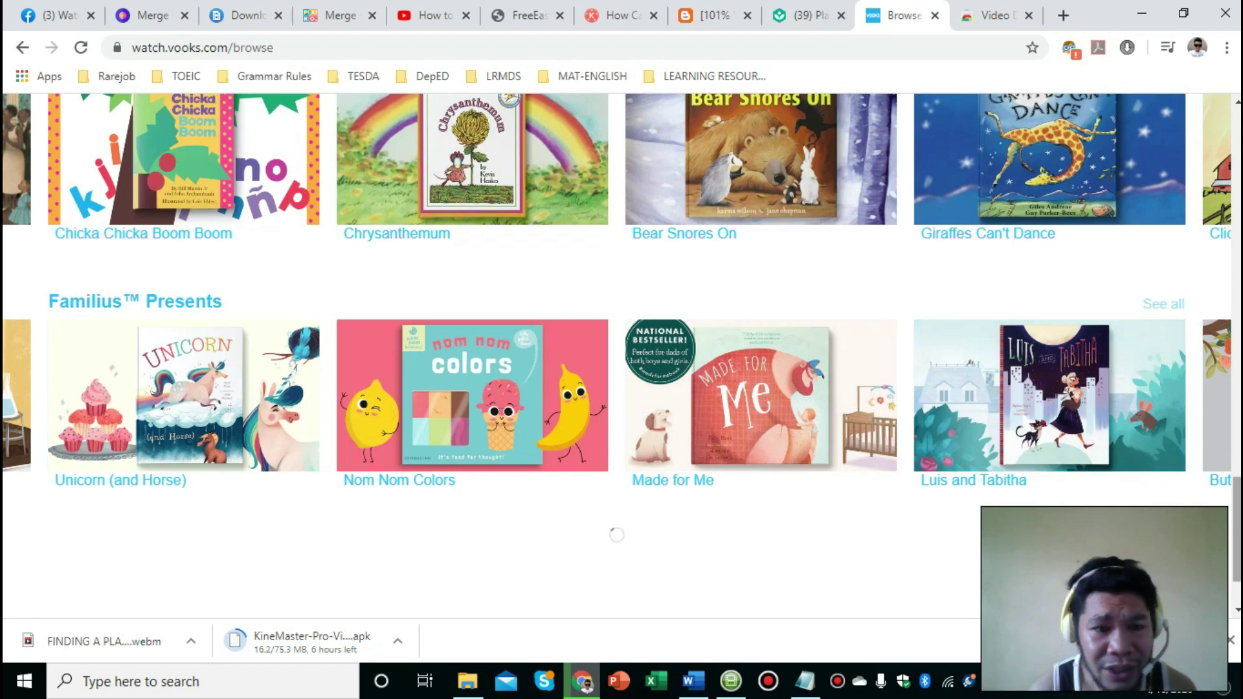
pyautogui.scroll(-10, 1221, 388)
pyautogui.scroll(-3, 1238, 522)
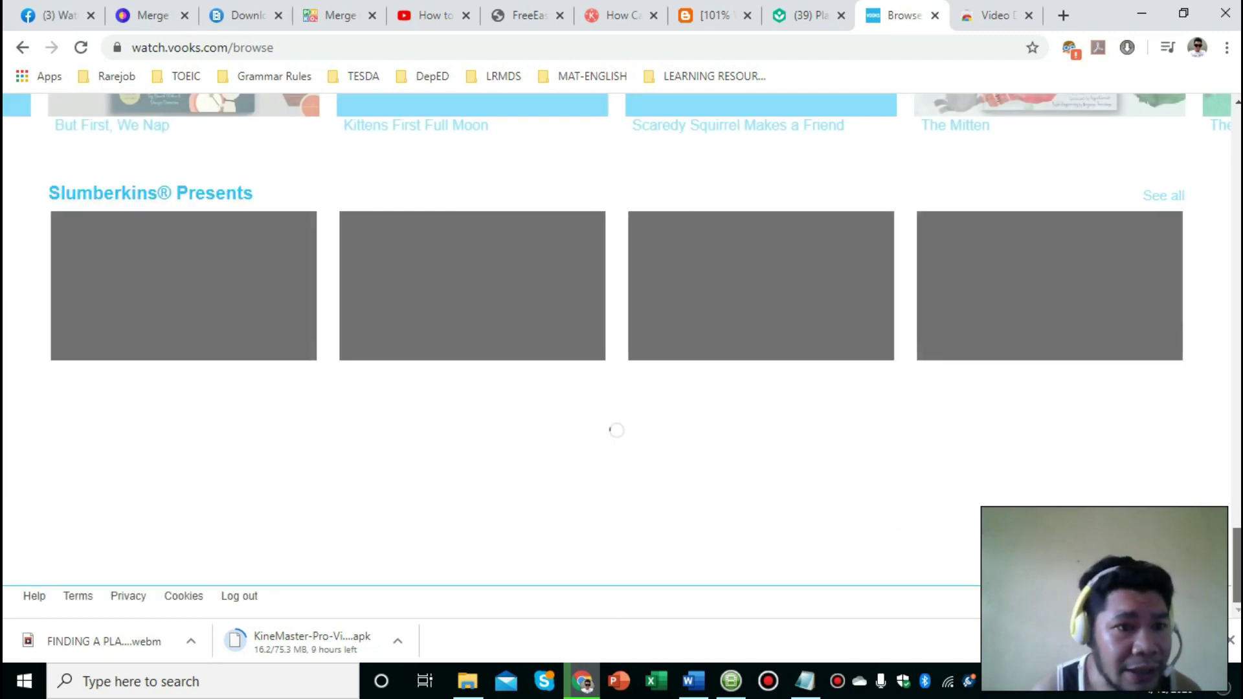
pyautogui.scroll(-8, 1239, 521)
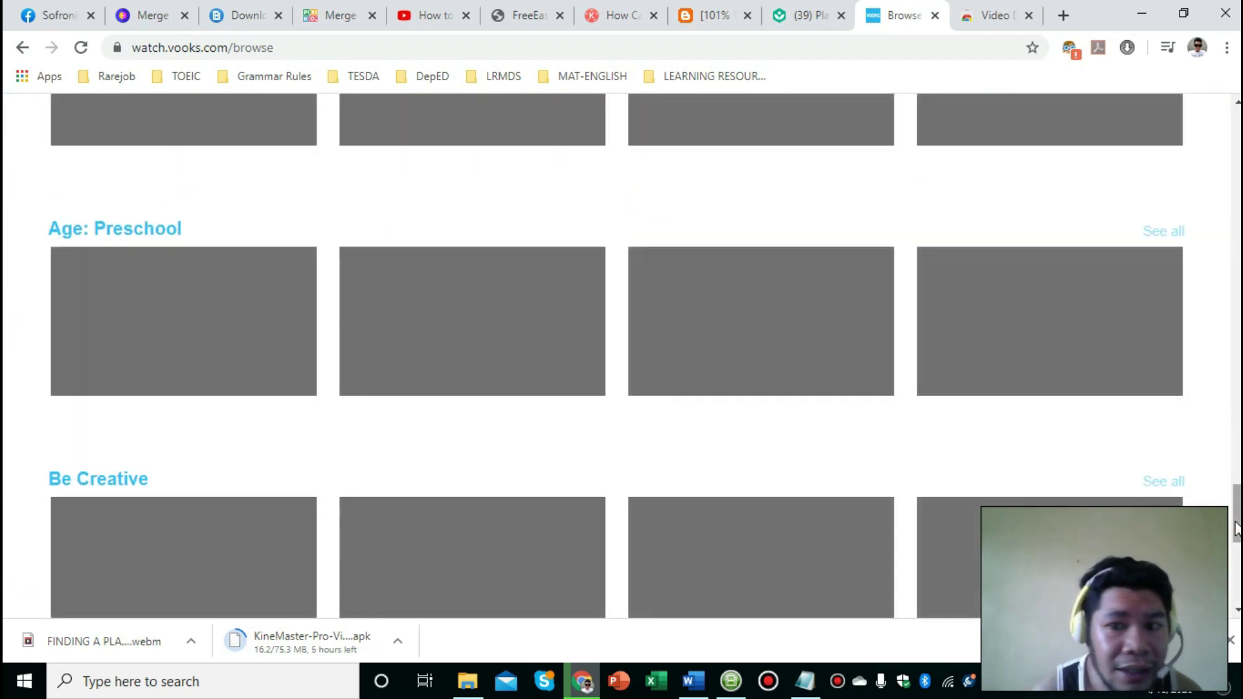
pyautogui.moveTo(1237, 516); pyautogui.dragTo(1238, 360)
# Start Abe's Honest Words from the Biographies row and pause it at 00:04
pyautogui.moveTo(821, 392)
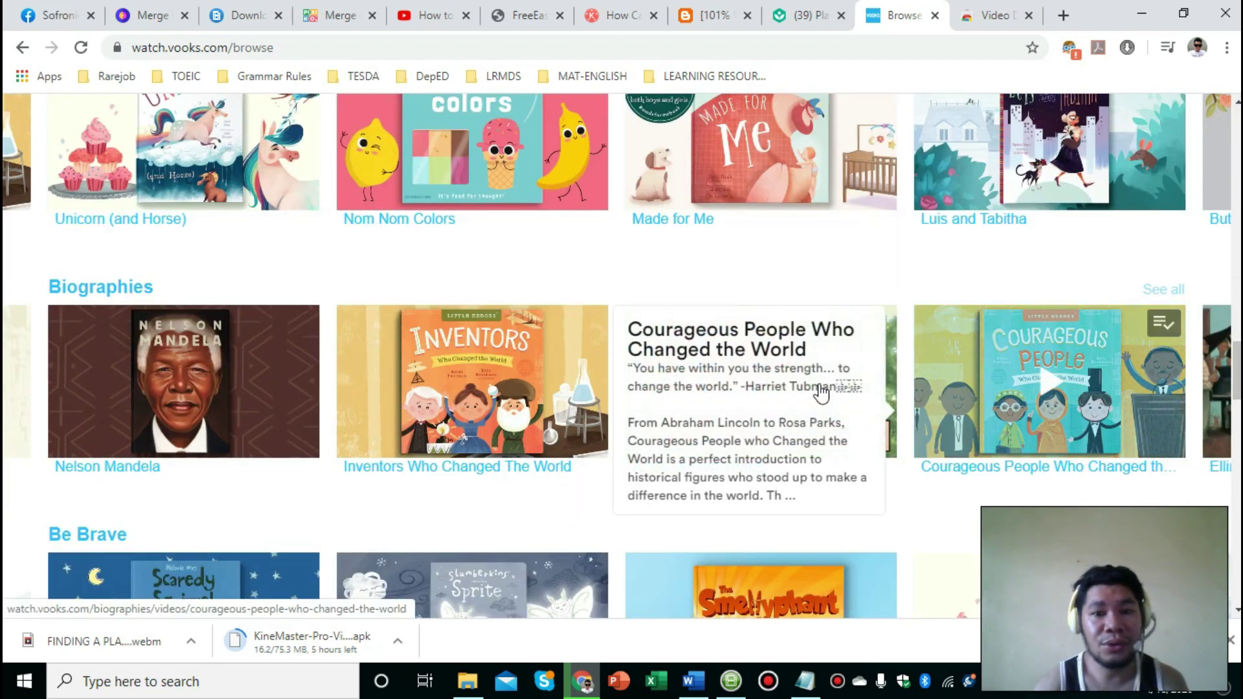
pyautogui.click(759, 383)
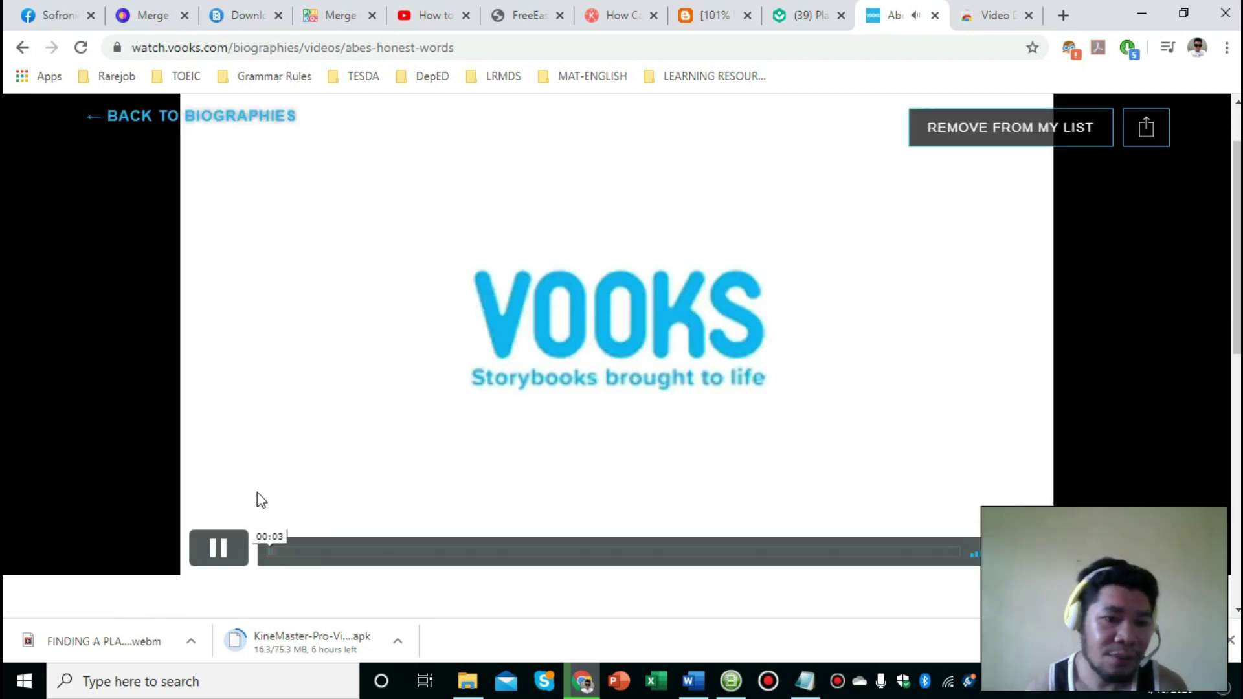
pyautogui.click(218, 550)
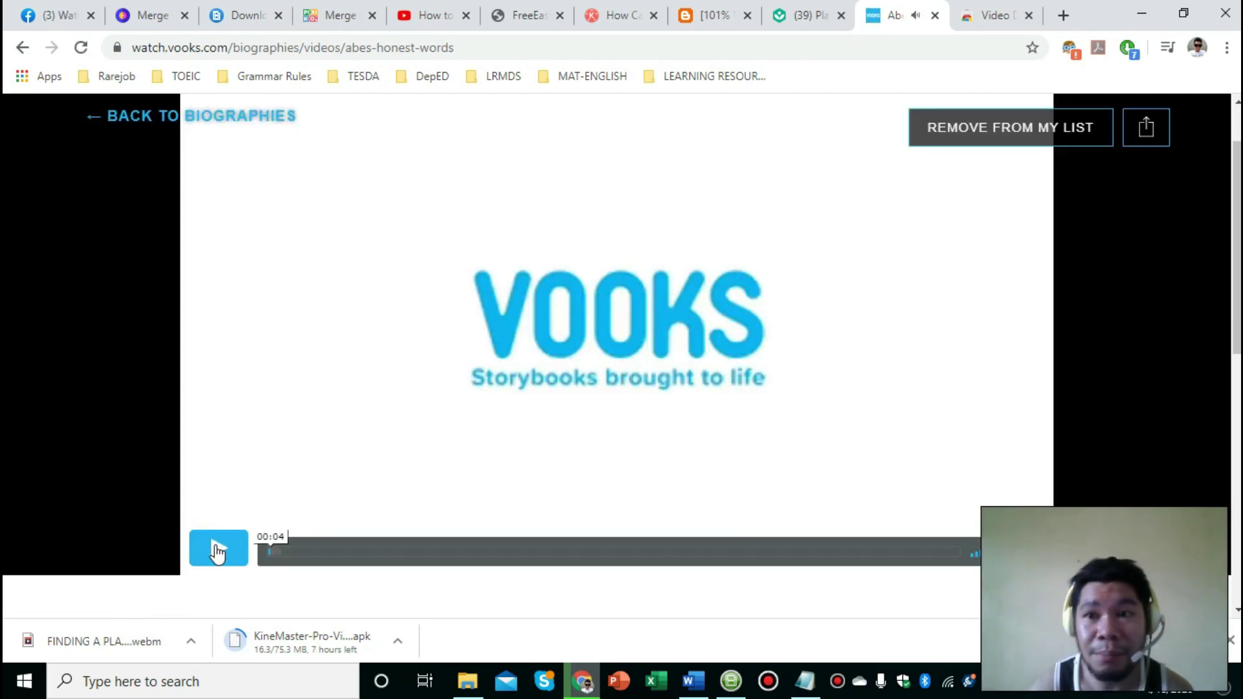
# List the detected 720p .m4s.mp4 segments and download segment-3.m4s.mp4
pyautogui.click(1128, 48)
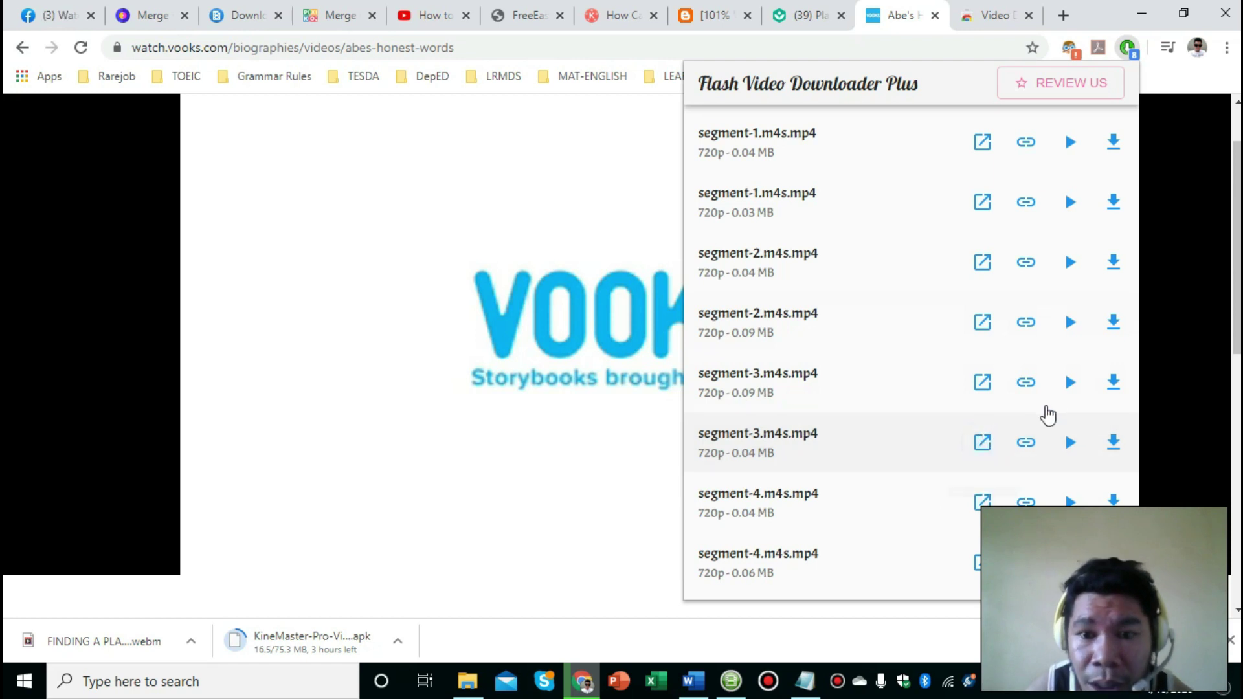
pyautogui.click(1112, 388)
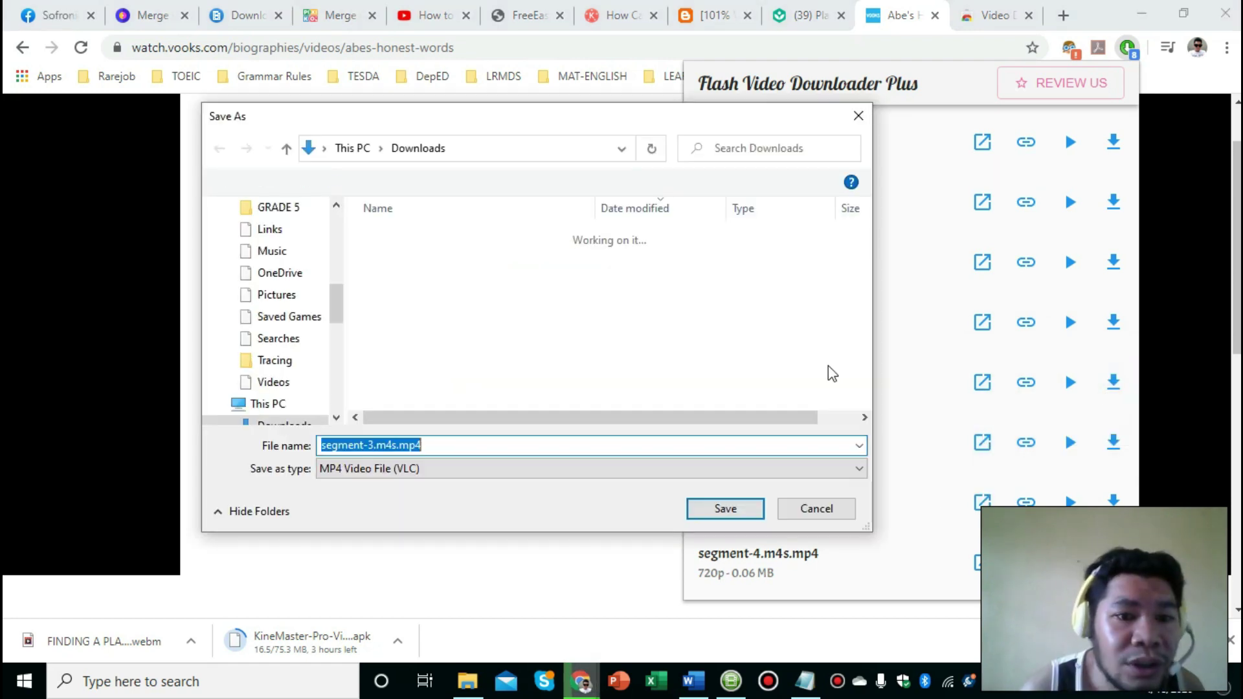
# Save segment-3 as ABE'S HONEST WORDS.mp4 in GRADE 4 > ENGLISH ANIMATED STORIES > BIOGRAPHIES
pyautogui.click(302, 255)
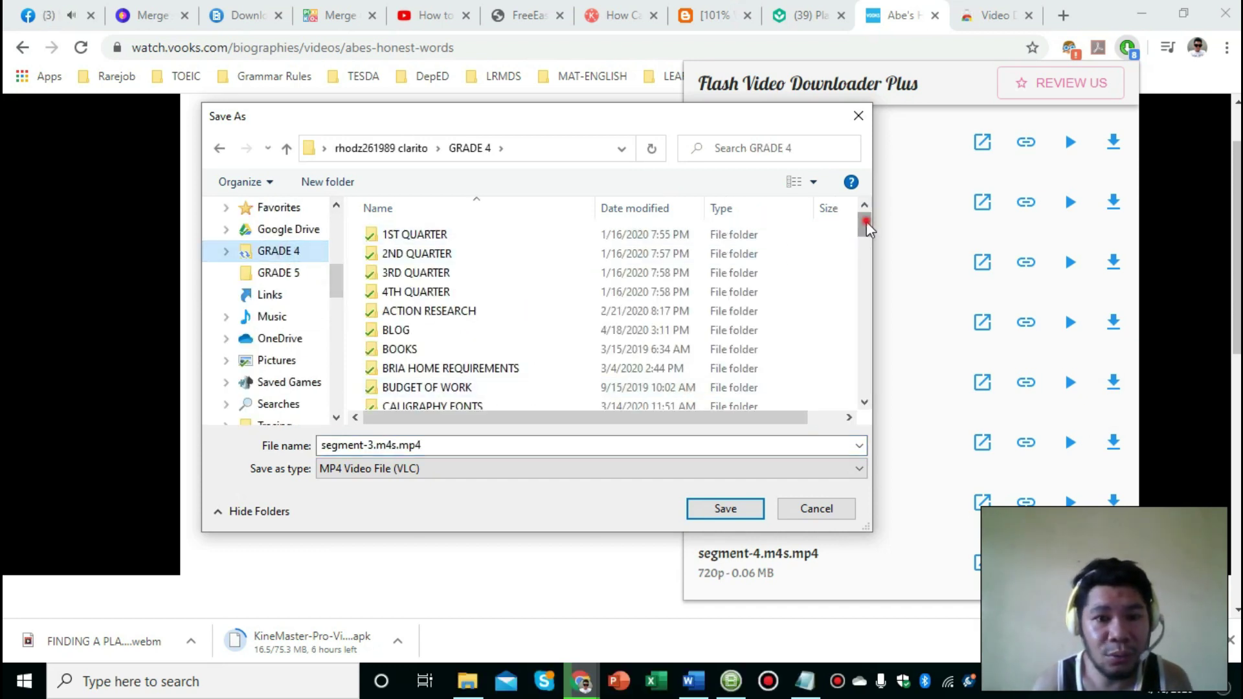
pyautogui.scroll(-3, 868, 251)
pyautogui.scroll(-6, 862, 253)
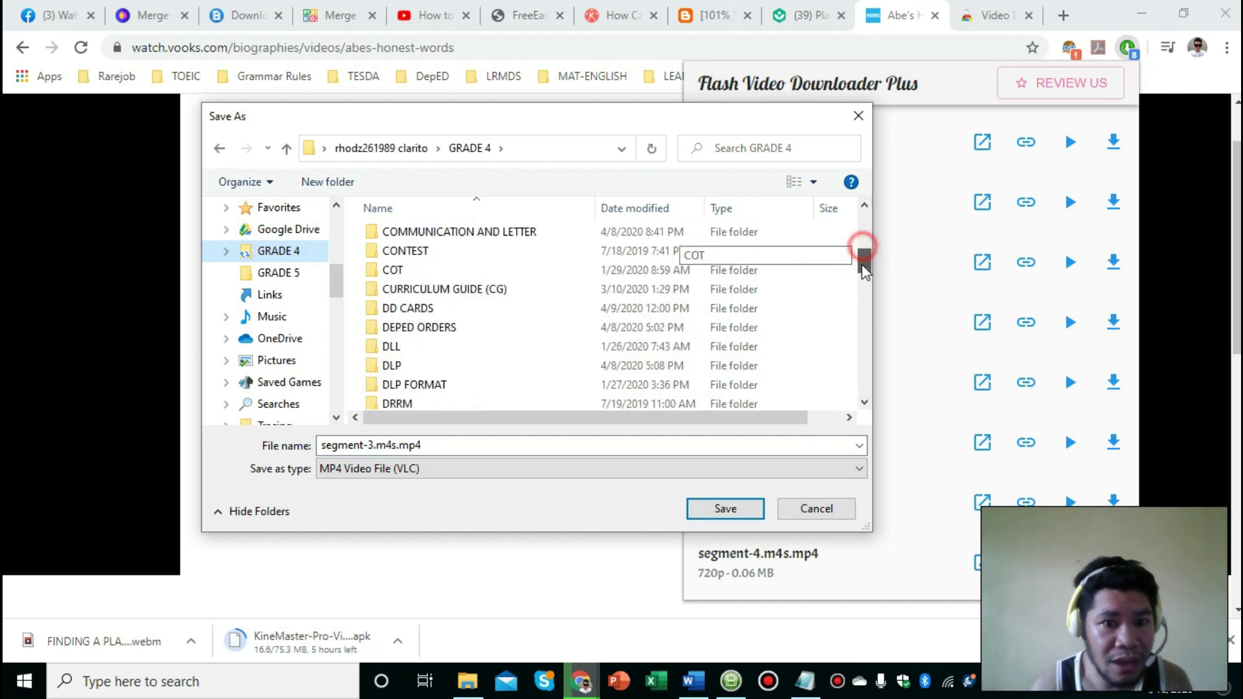
pyautogui.doubleClick(529, 328)
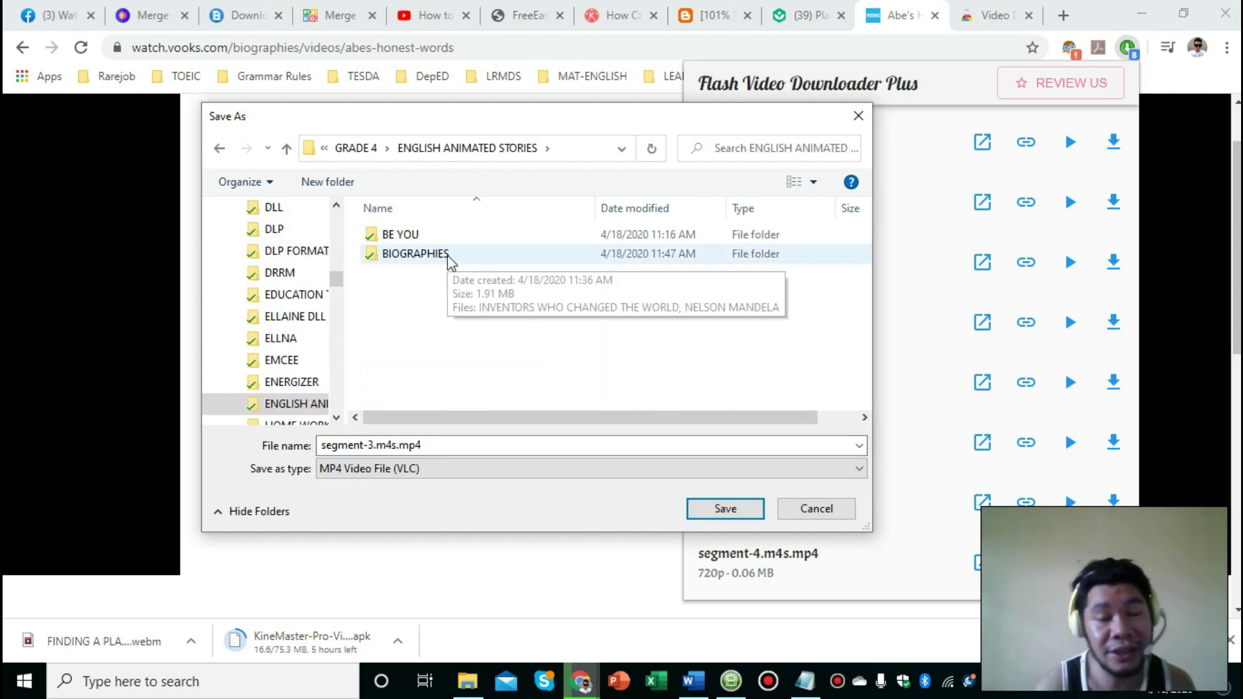
pyautogui.click(452, 256)
pyautogui.doubleClick(451, 256)
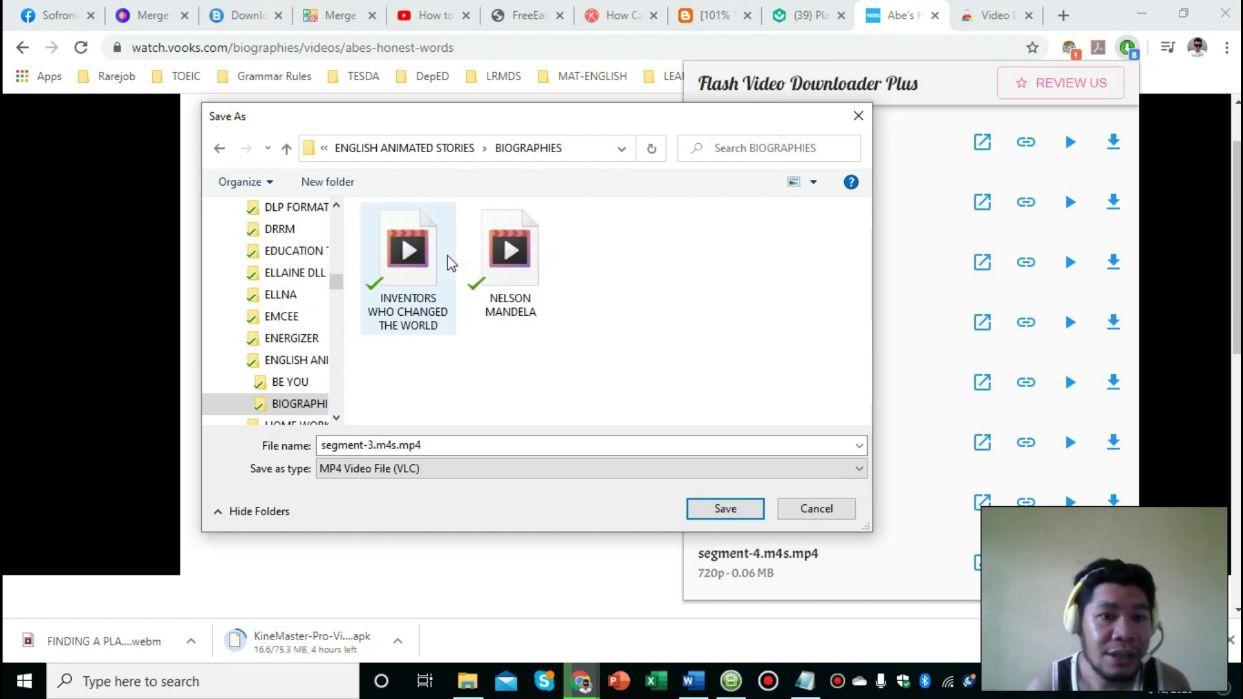
pyautogui.click(468, 444)
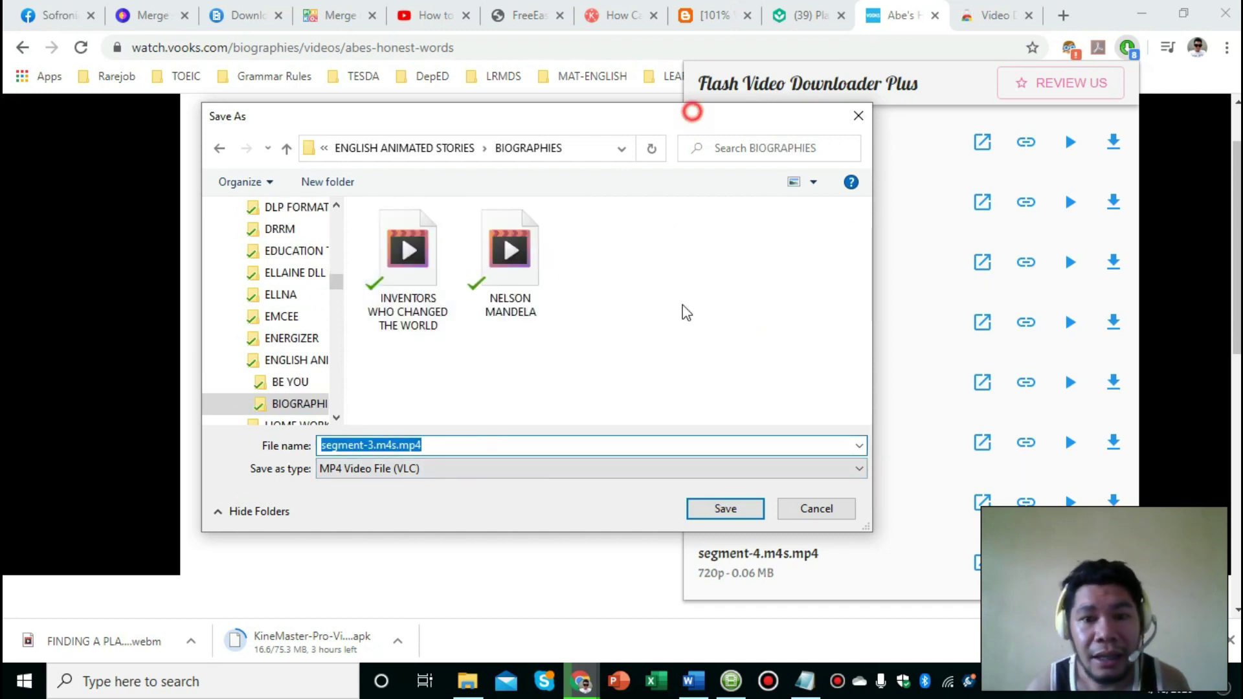
pyautogui.moveTo(691, 113); pyautogui.dragTo(766, 81)
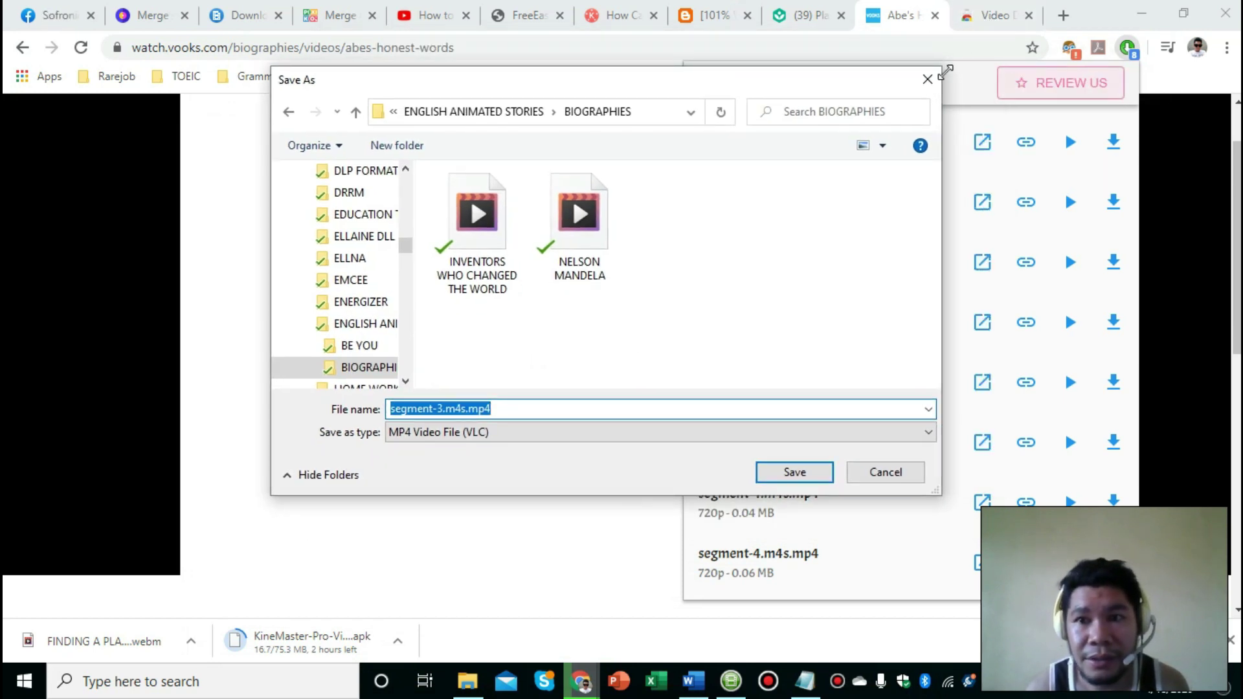
pyautogui.click(1160, 324)
pyautogui.scroll(-3, 1160, 324)
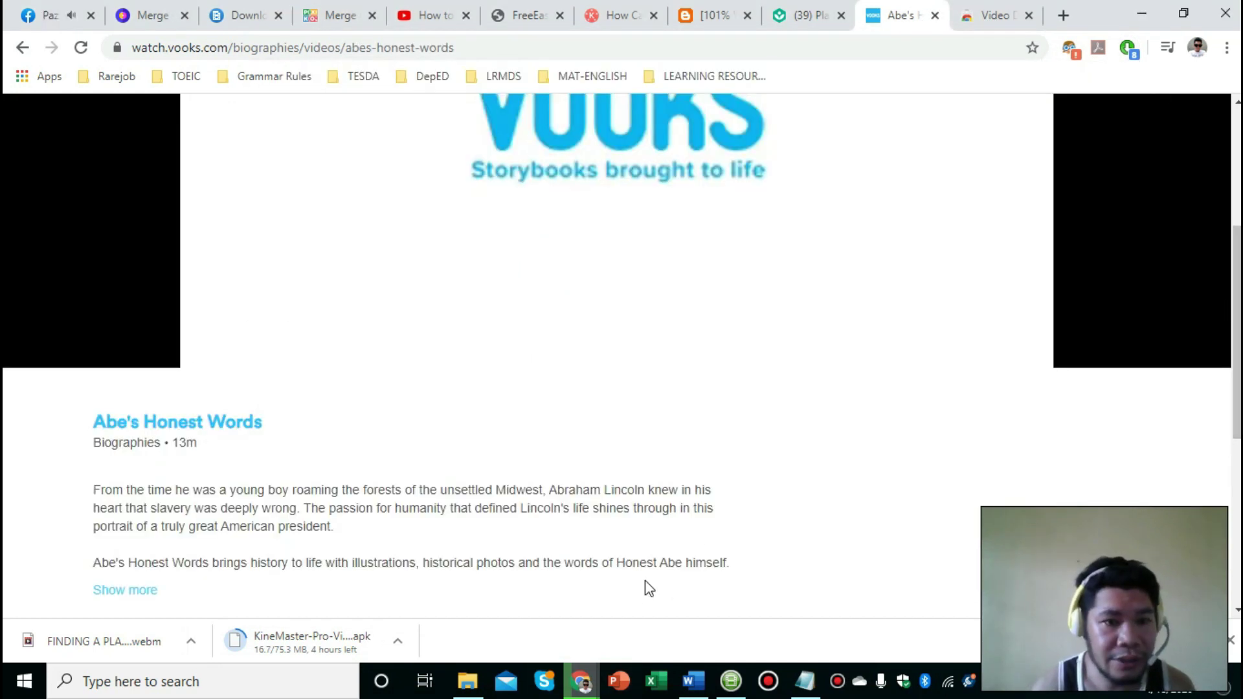
pyautogui.click(751, 567)
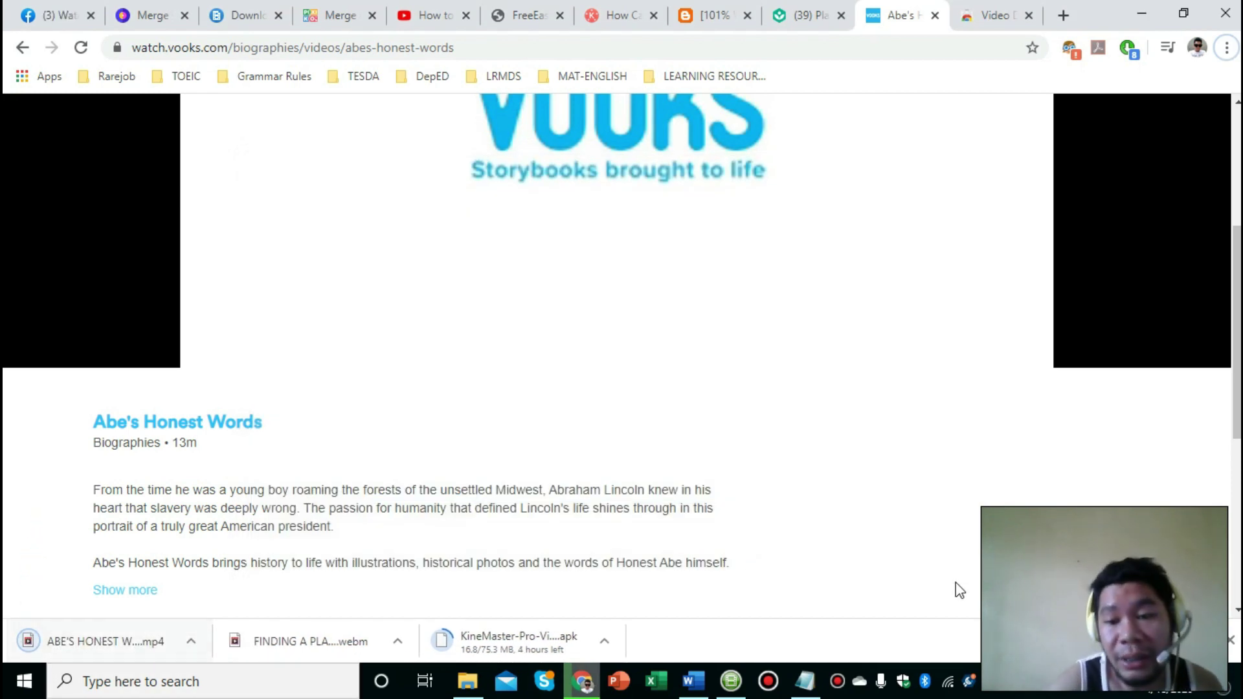
# Open the BIOGRAPHIES folder under ENGLISH ANIMATED STORIES to confirm ABE'S HONEST WORDS is saved
pyautogui.click(467, 684)
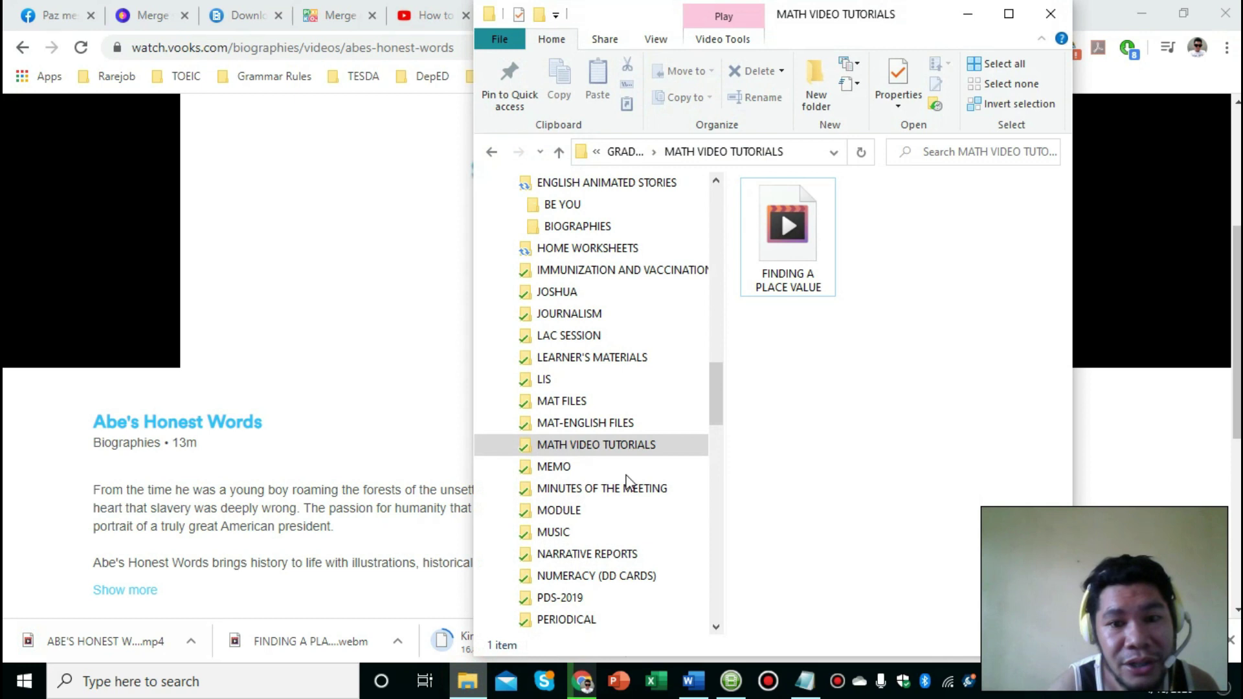
pyautogui.scroll(4, 674, 408)
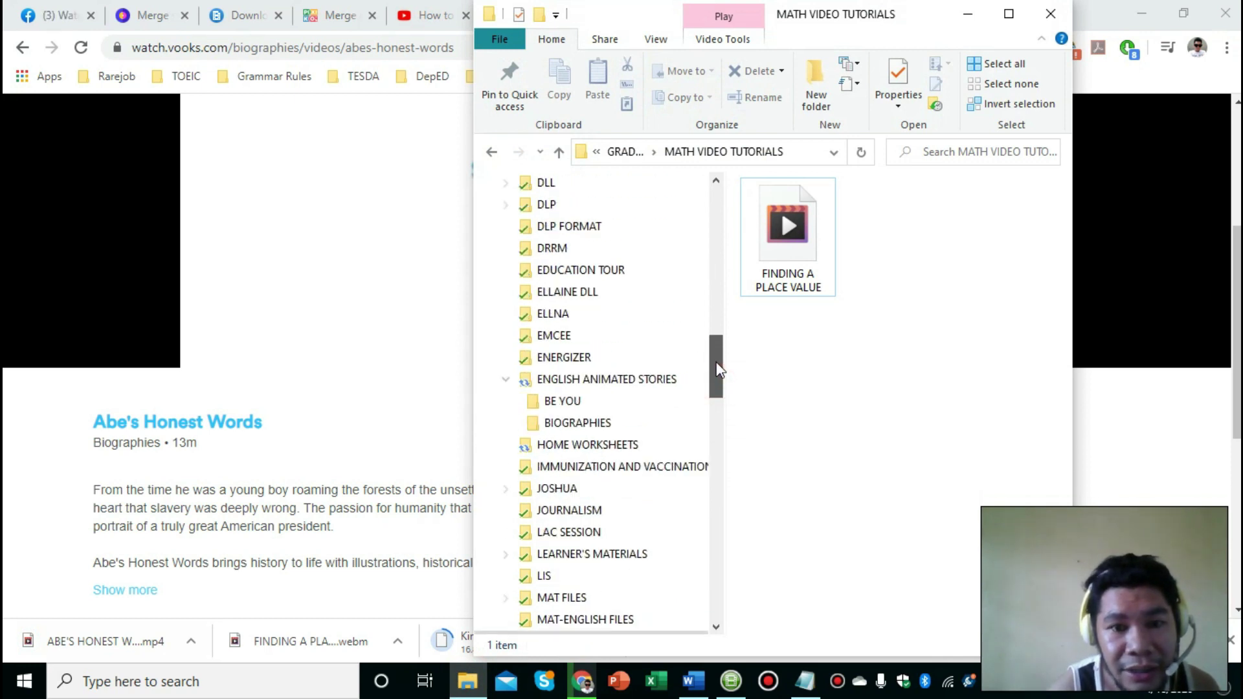
pyautogui.click(608, 491)
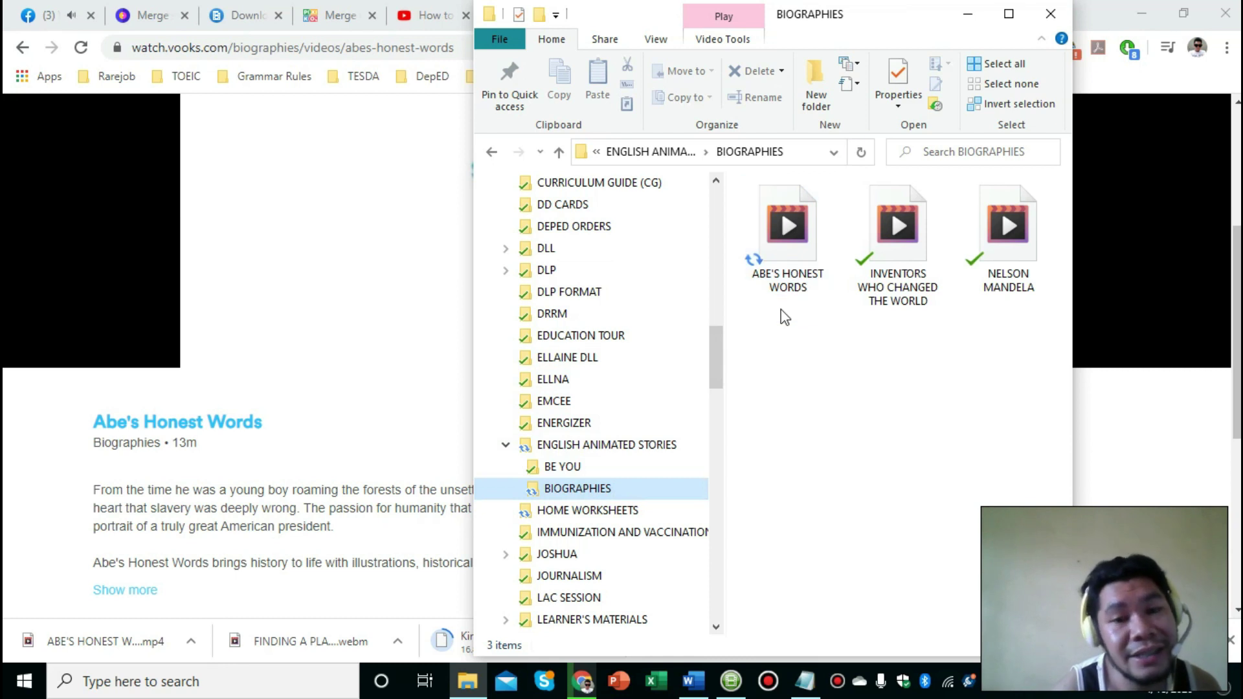
pyautogui.moveTo(269, 202)
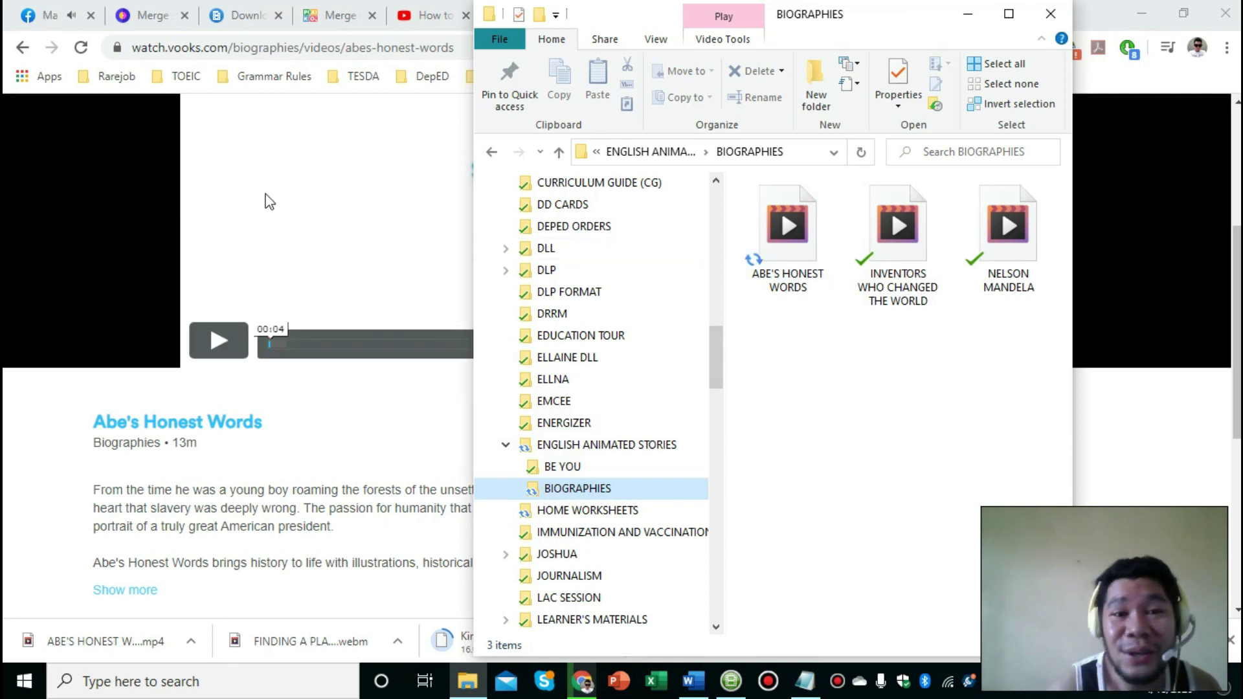